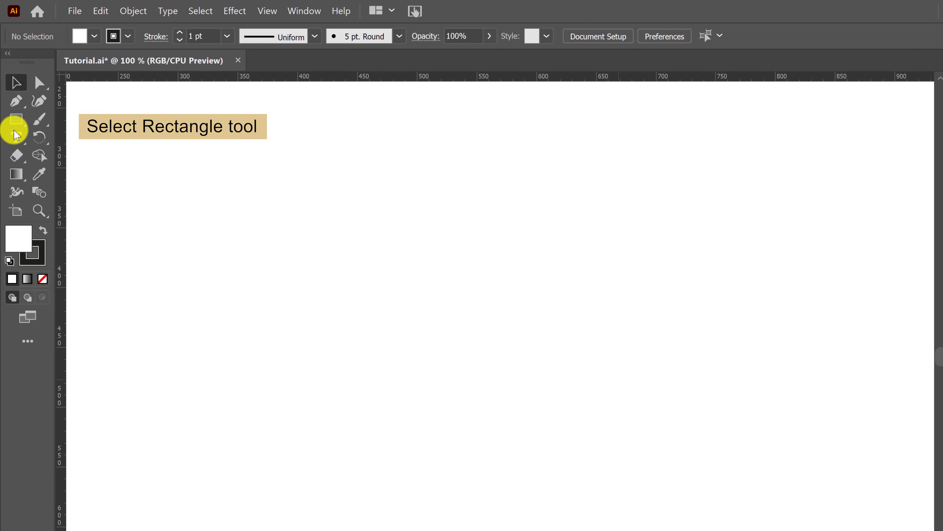
Draw a 1000 × 1000 px rectangle on the artboard with the Rectangle tool
click(14, 121)
click(236, 228)
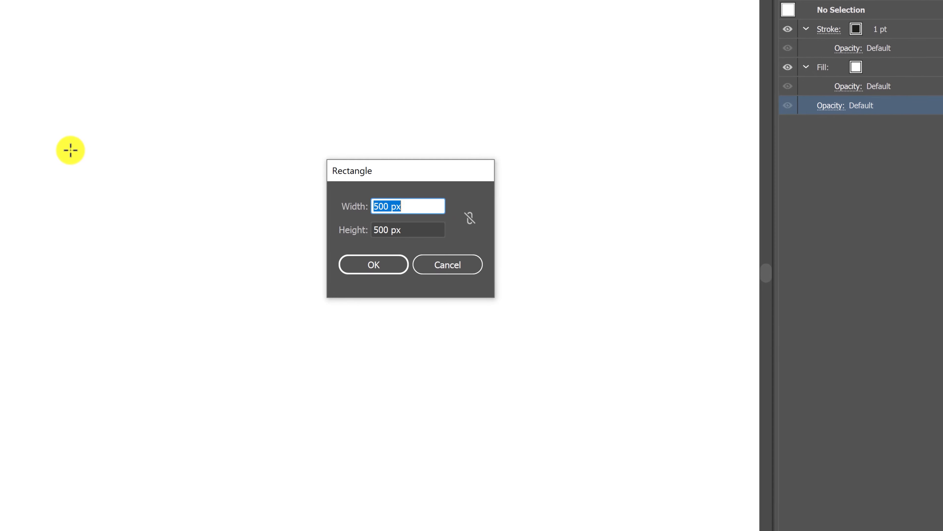
text(000)
key(Tab)
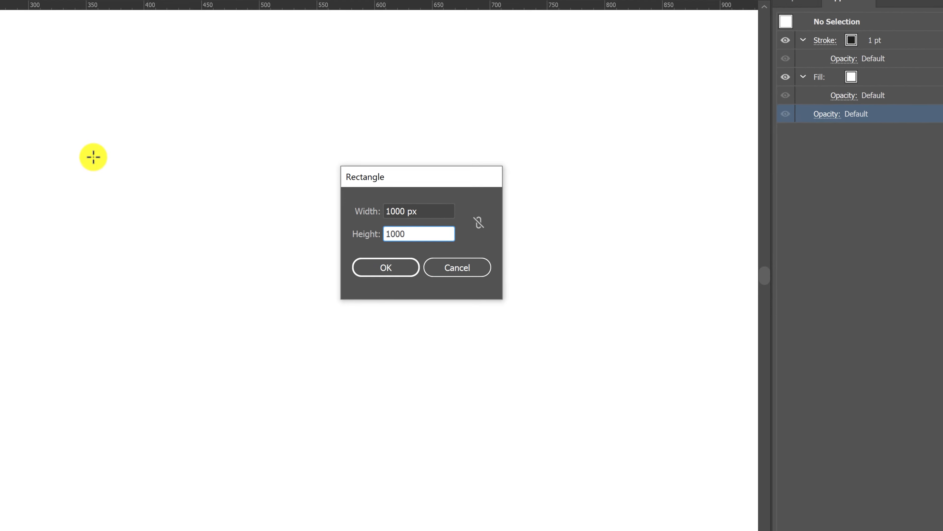
key(Return)
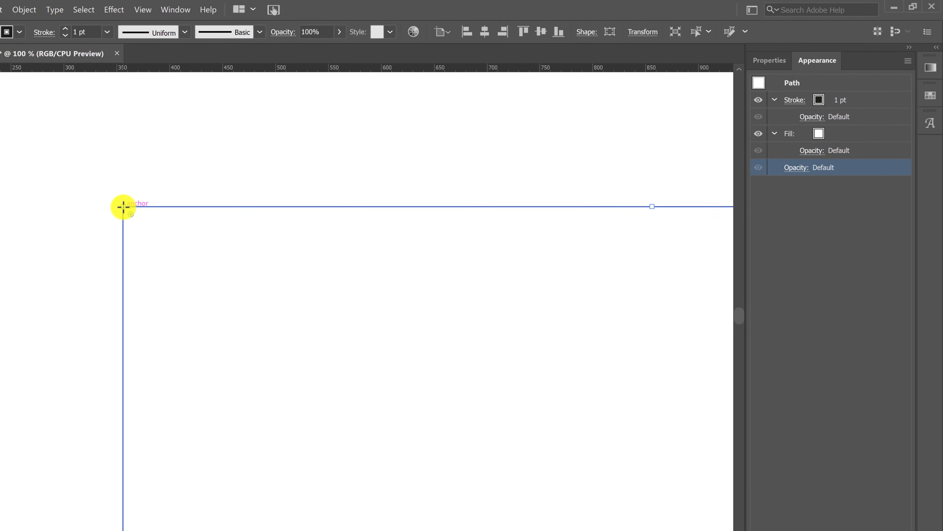
Fill the rectangle red, centre it on the artboard and lock it as the background
click(928, 114)
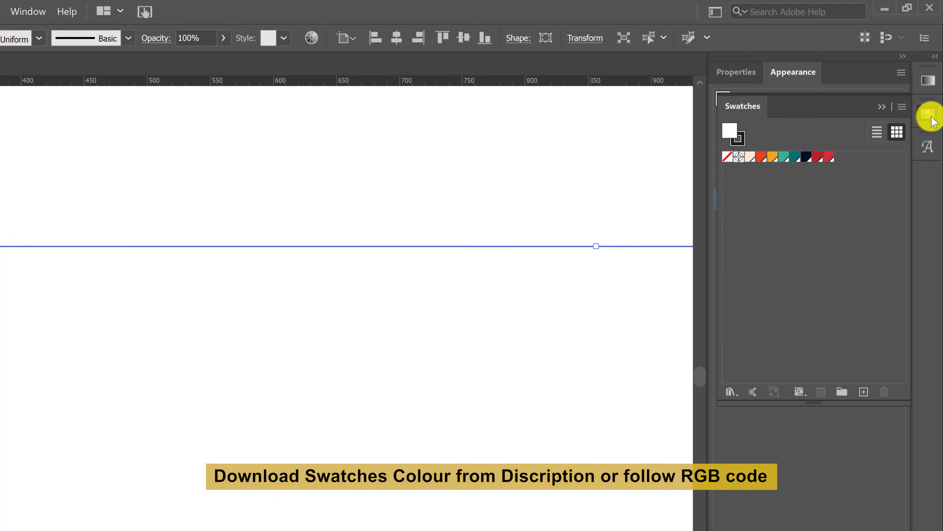
click(828, 158)
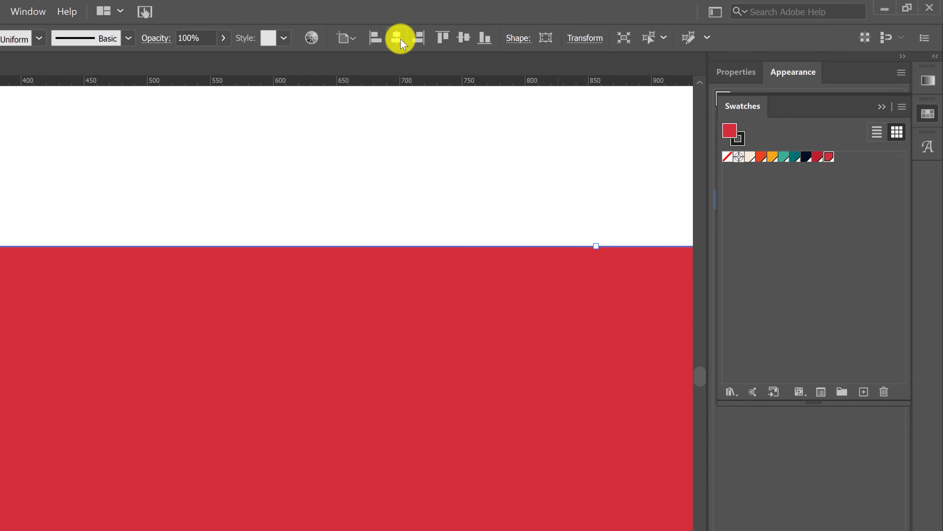
click(397, 37)
click(465, 38)
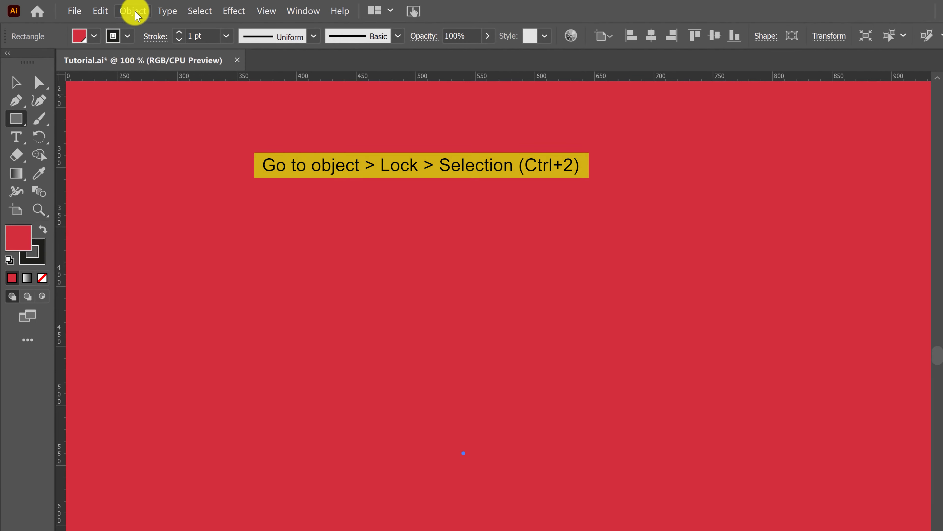
click(137, 15)
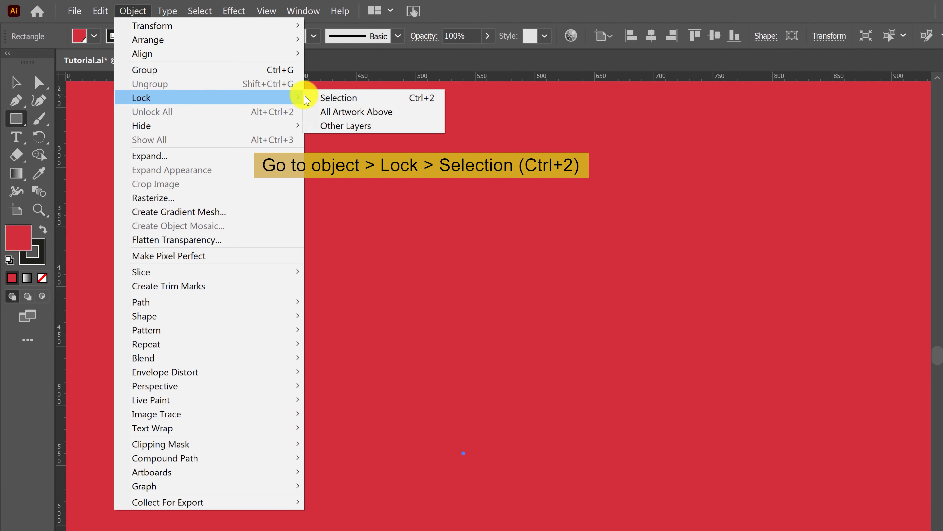
click(273, 77)
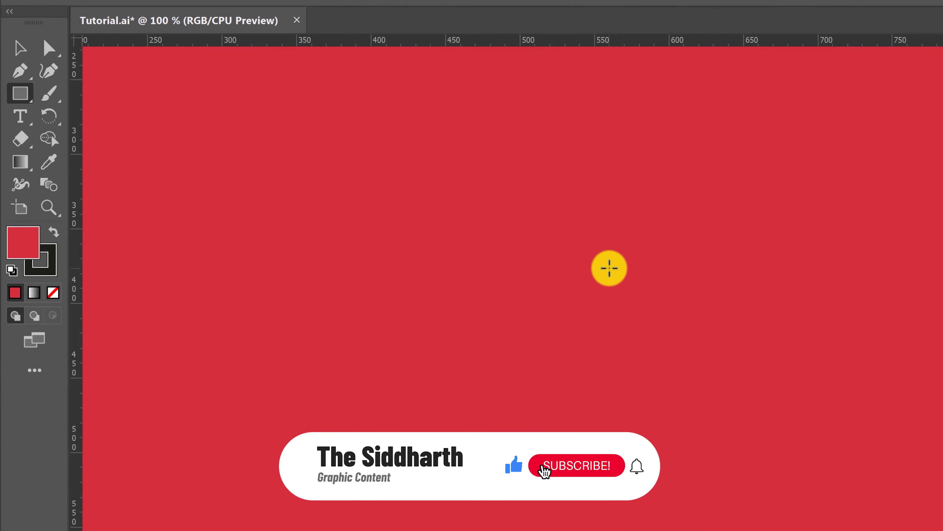
Type the word Retro on the canvas in Bulletto Killa at 172 pt
click(27, 119)
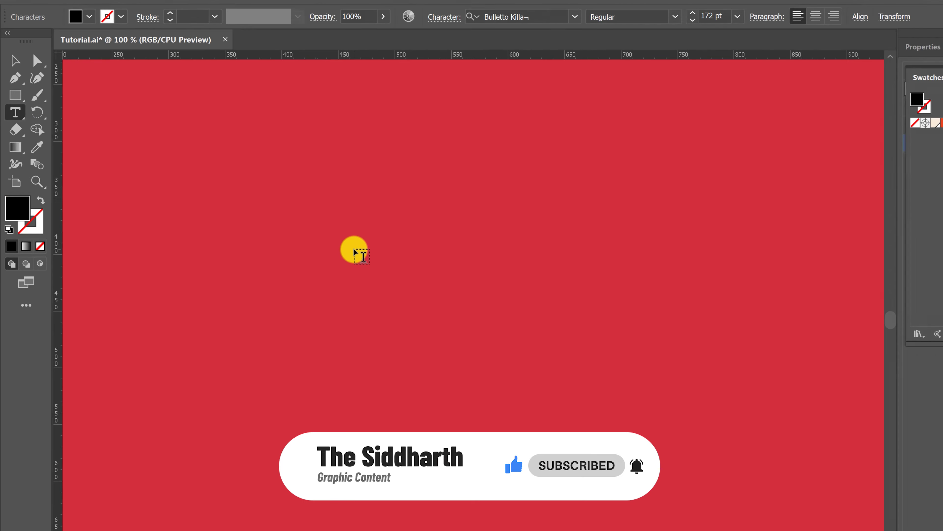
click(362, 257)
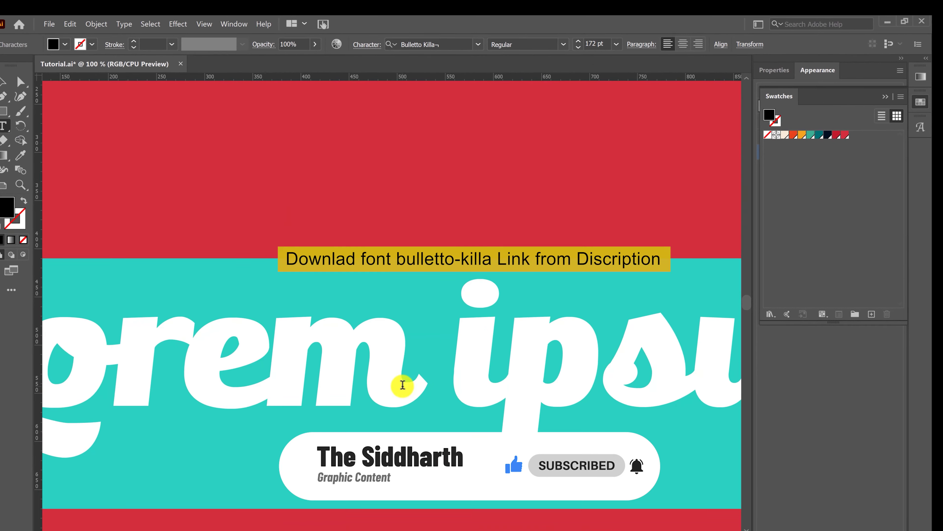
text(S)
text(e)
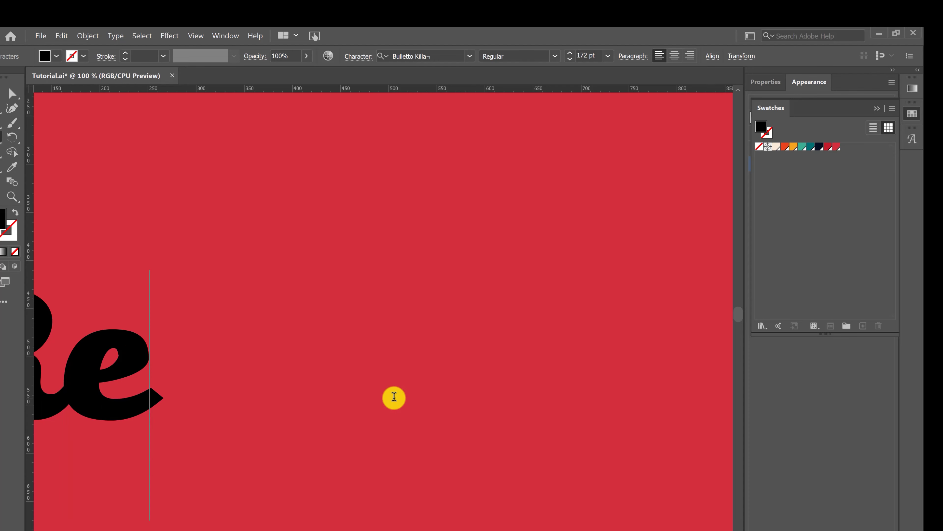
text(tro)
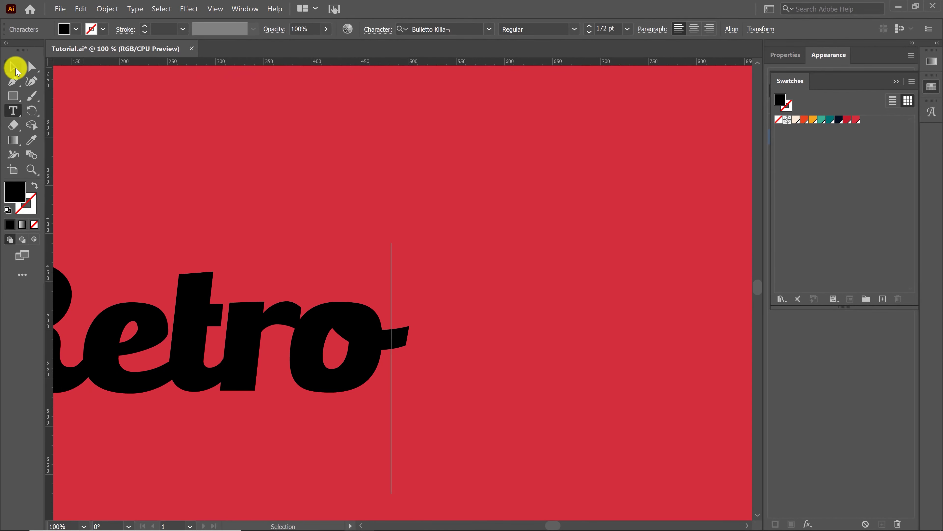
Centre the Retro text object horizontally on the artboard
click(16, 71)
drag(205, 192, 451, 175)
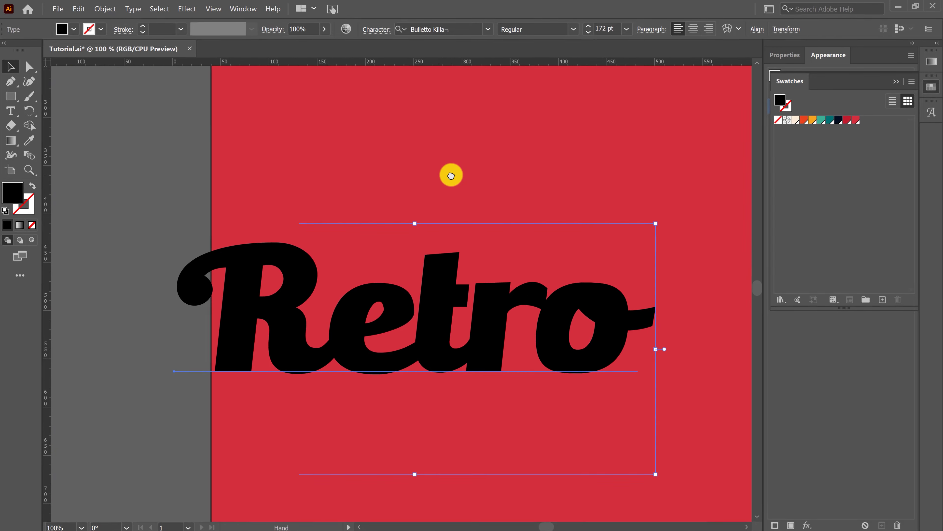
click(757, 29)
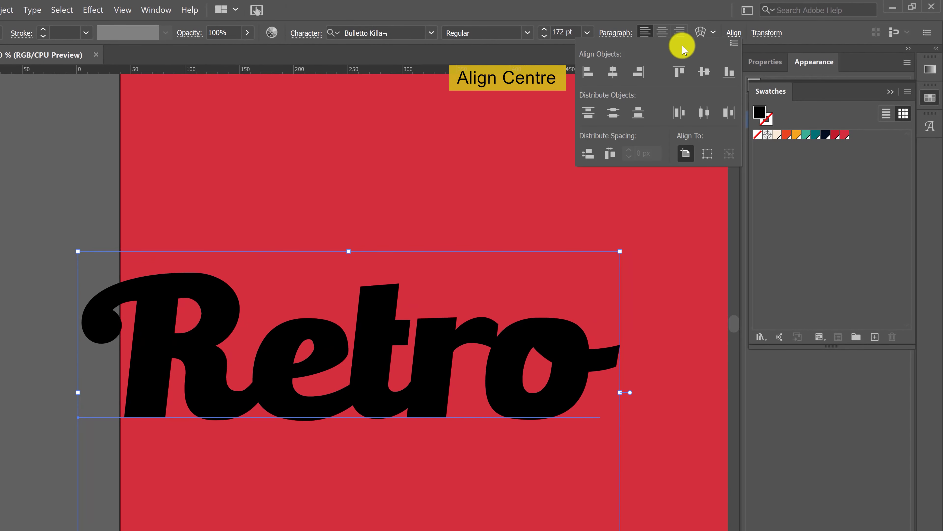
click(617, 74)
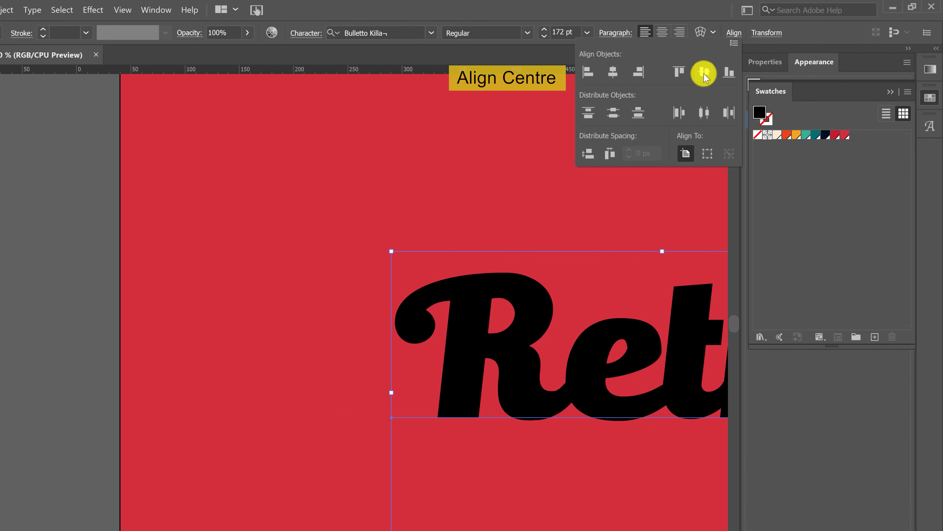
drag(488, 219, 228, 241)
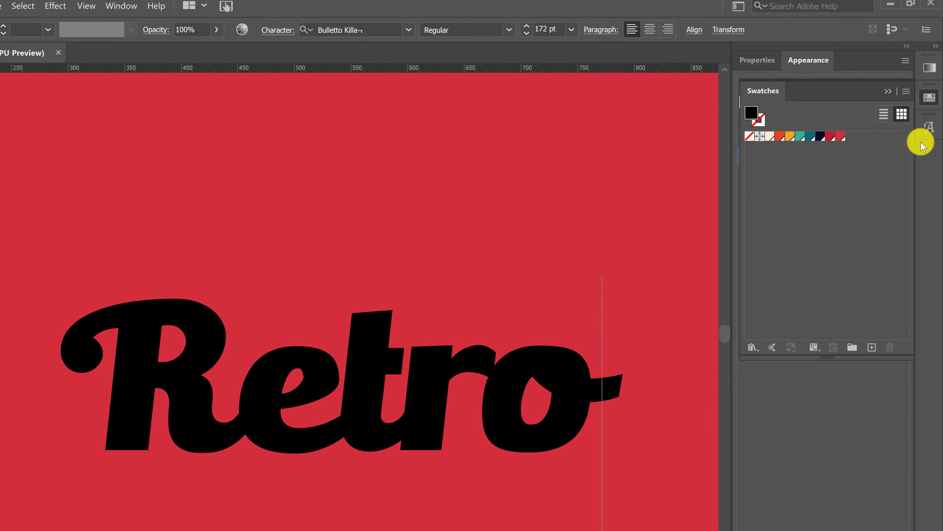
Append the font's swash tail glyph to Retro from the Glyphs panel and reselect the text
click(930, 126)
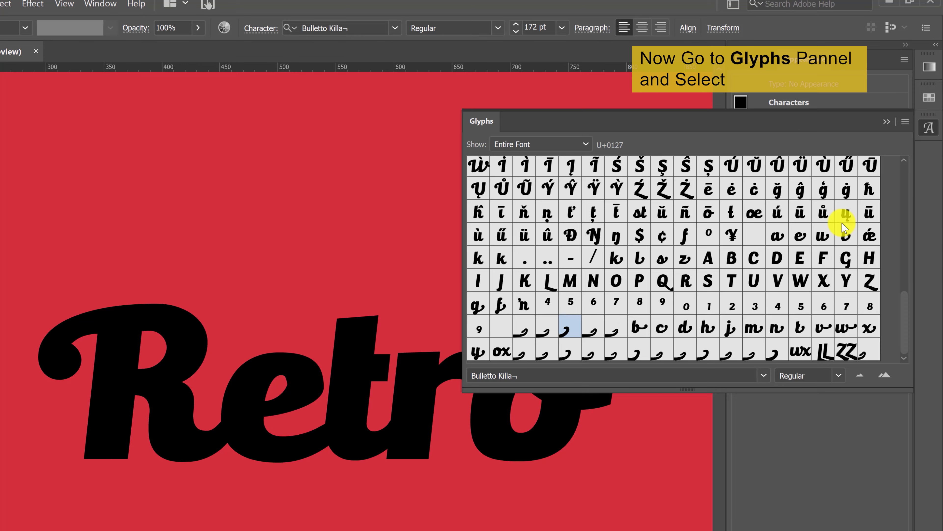
double_click(564, 324)
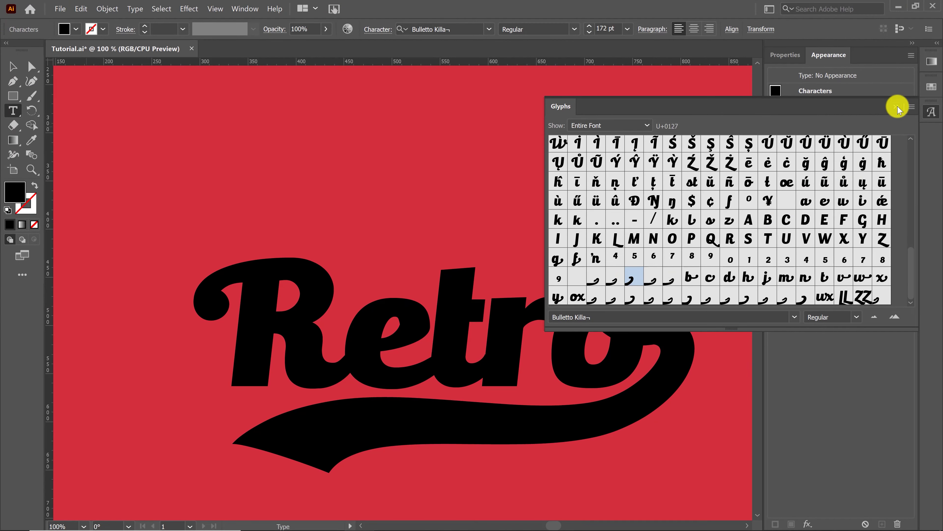
click(897, 107)
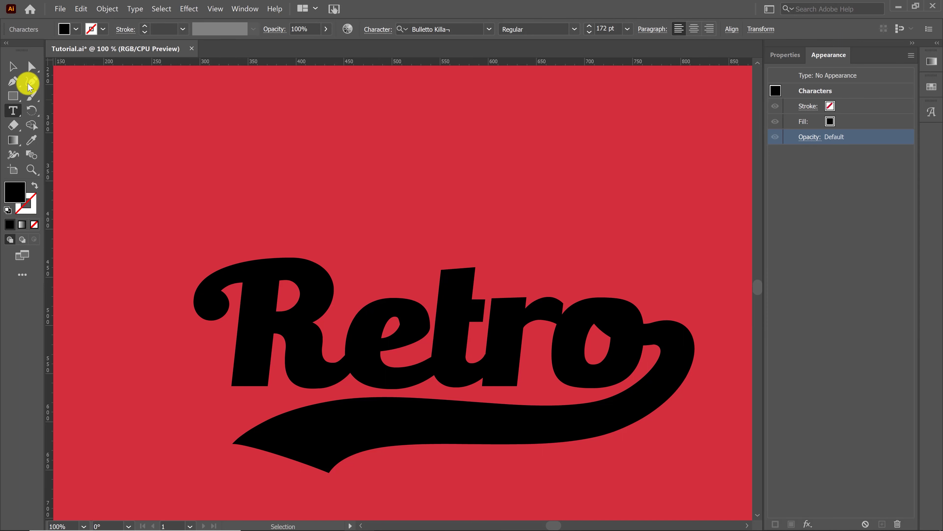
click(14, 66)
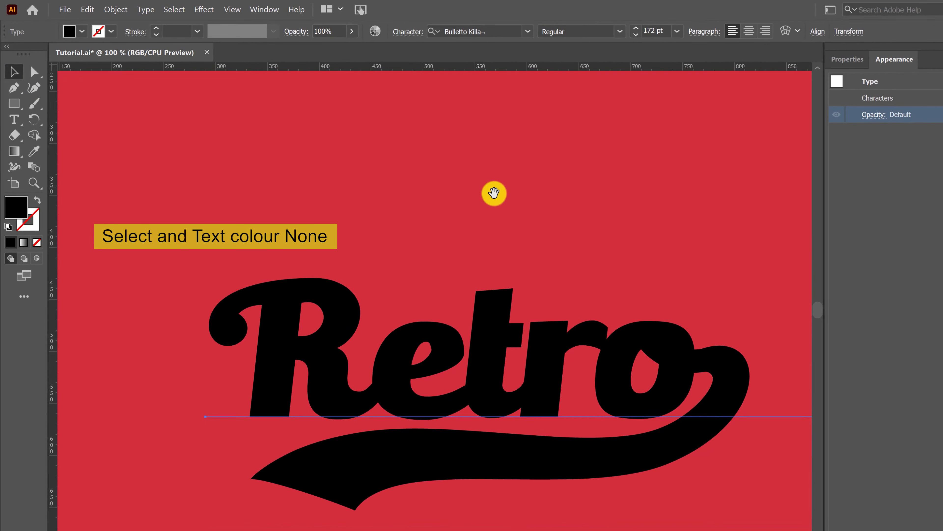
Set the Retro characters' fill to None
click(736, 400)
double_click(754, 410)
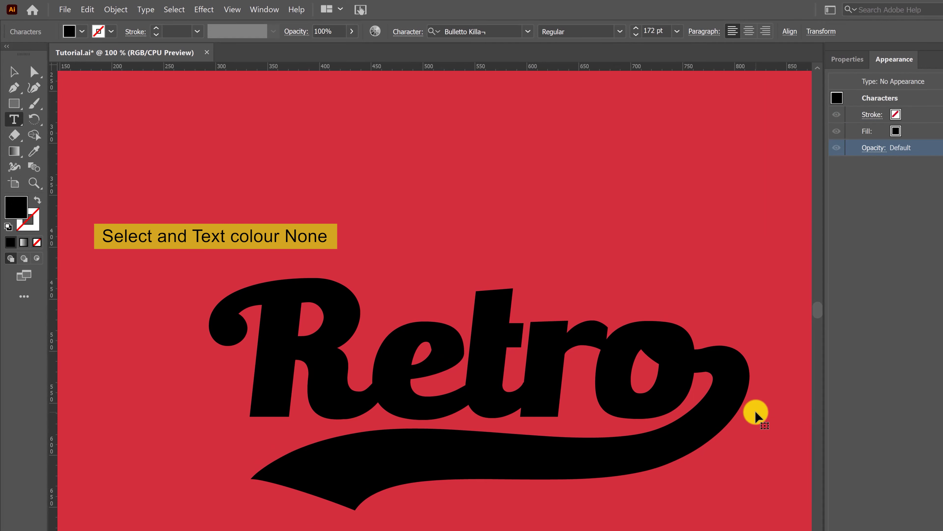
key(Escape)
click(37, 242)
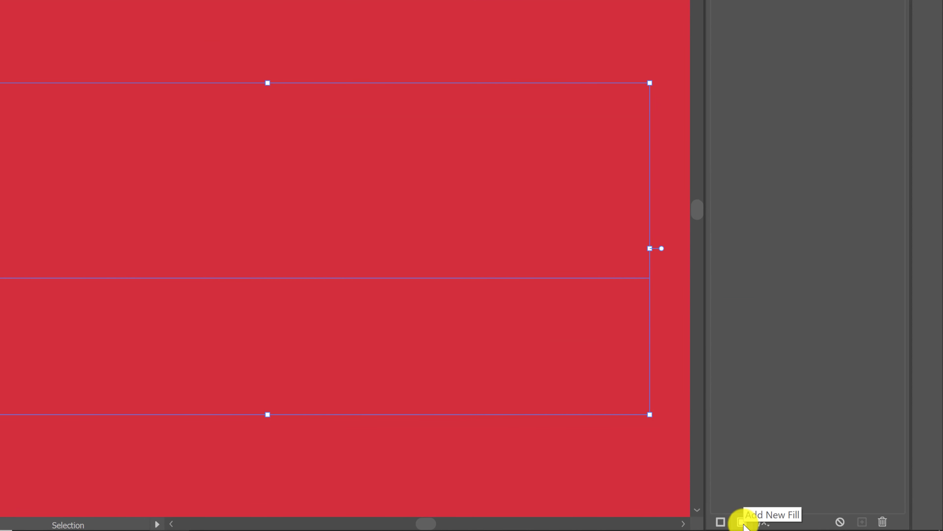
Add a new object-level fill to Retro in cream (R=252 G=237 B=216)
click(792, 524)
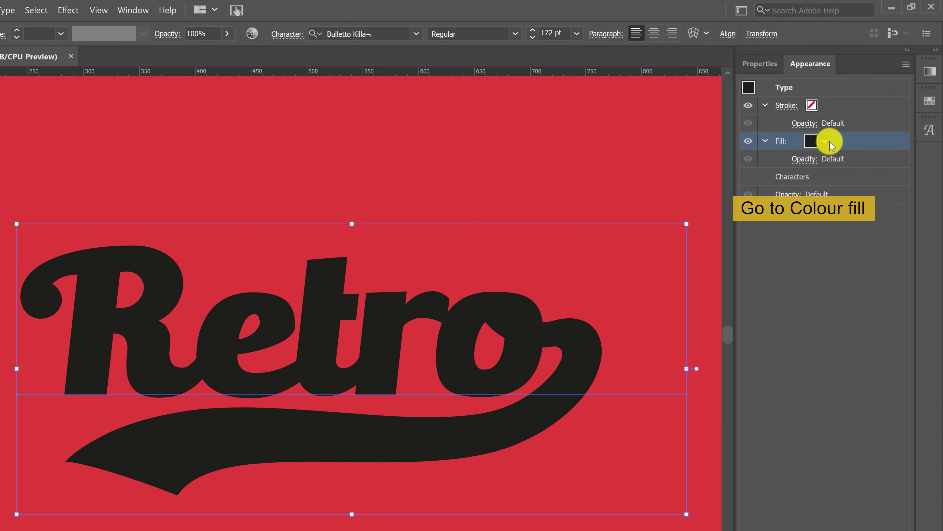
click(826, 142)
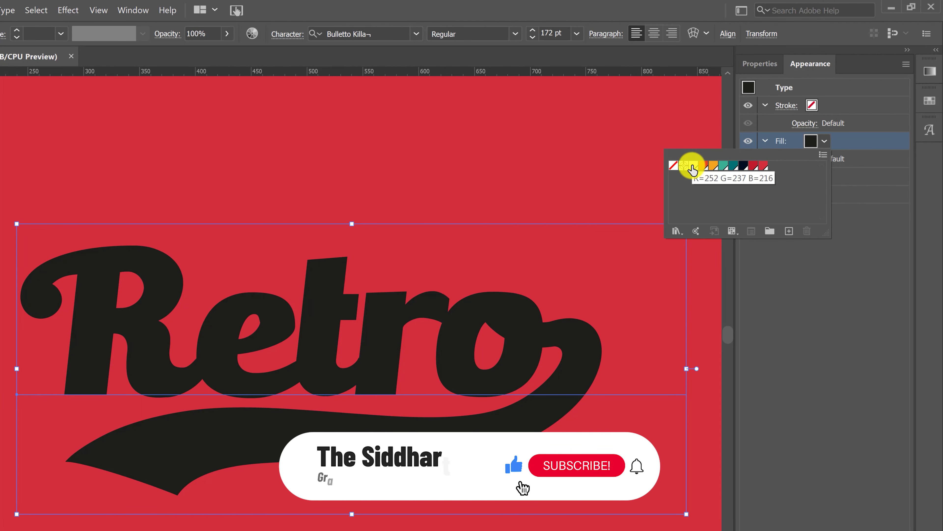
click(693, 167)
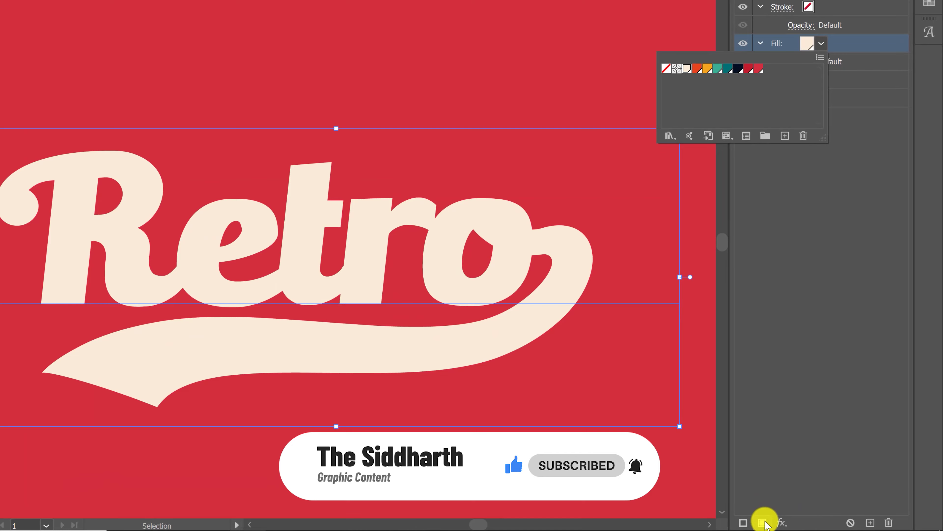
click(765, 524)
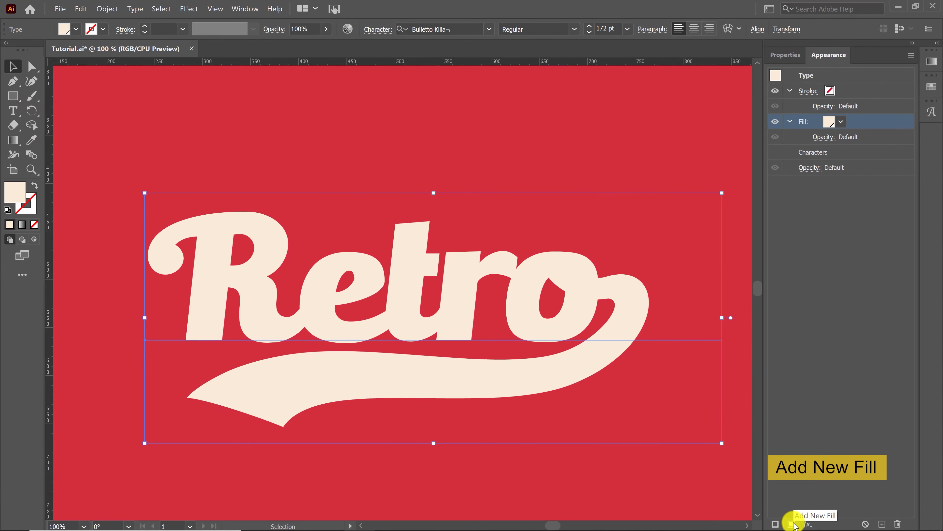
Add a second, red-orange fill beneath Retro's cream fill
click(793, 524)
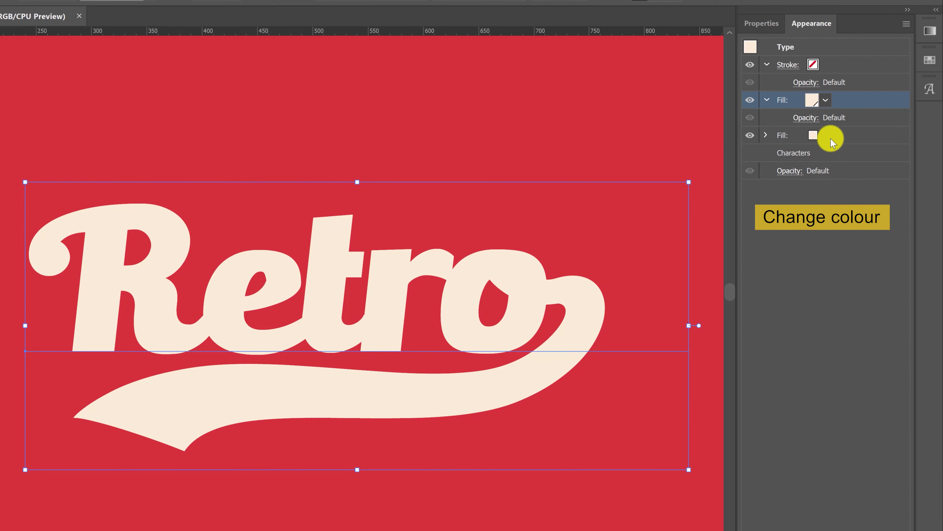
click(830, 138)
click(828, 138)
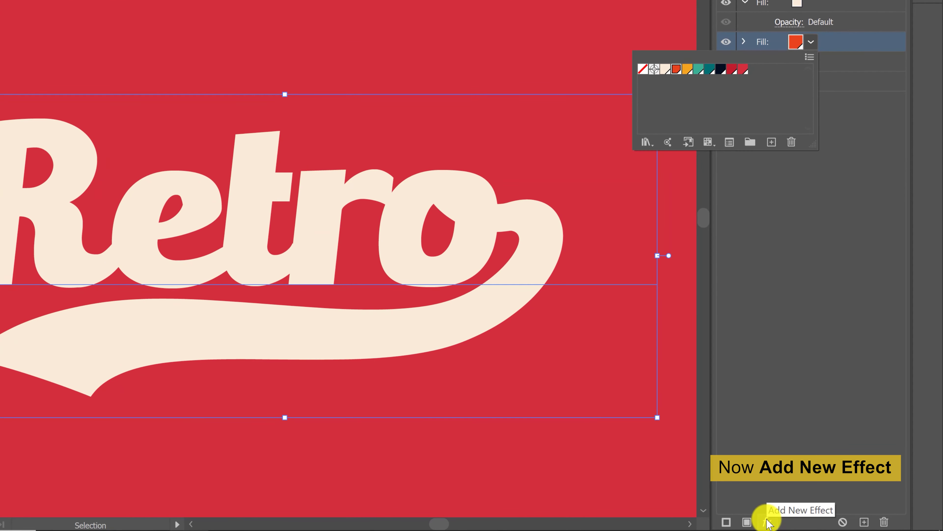
Give the red-orange fill a Transform effect moving 1 px horizontally and vertically with 10 copies
click(771, 522)
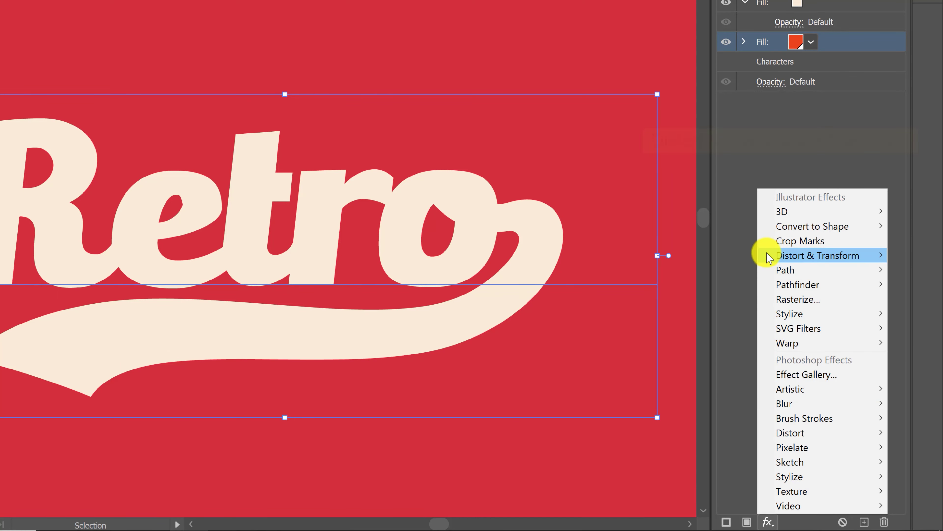
mouse_move(840, 304)
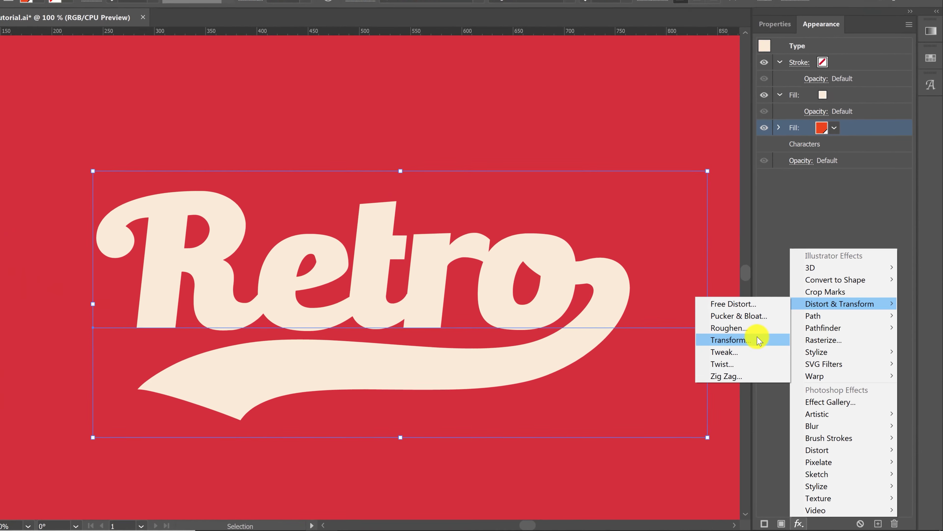
click(698, 299)
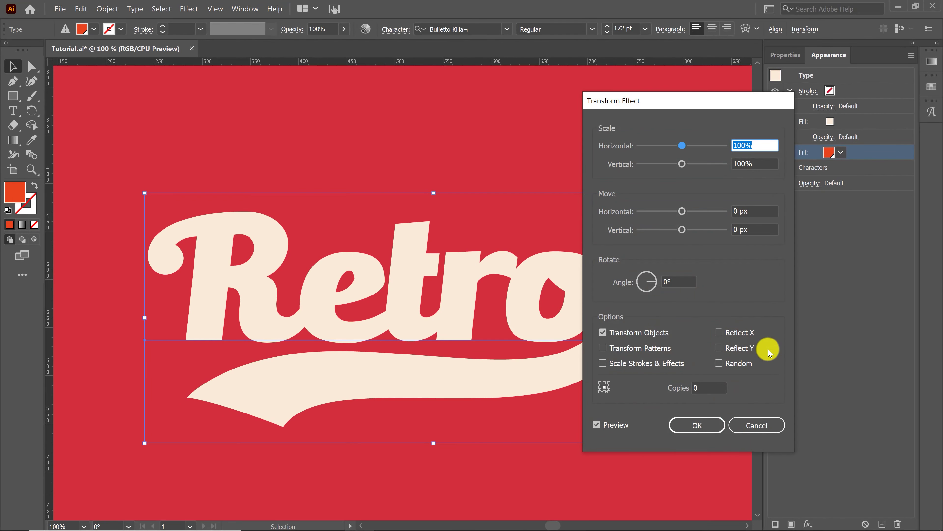
click(756, 211)
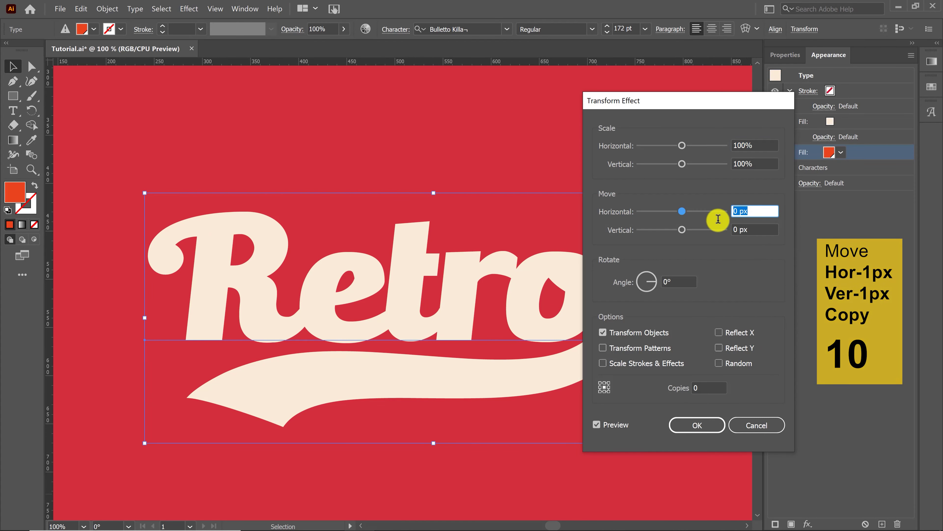
text(1)
key(Tab)
text(1)
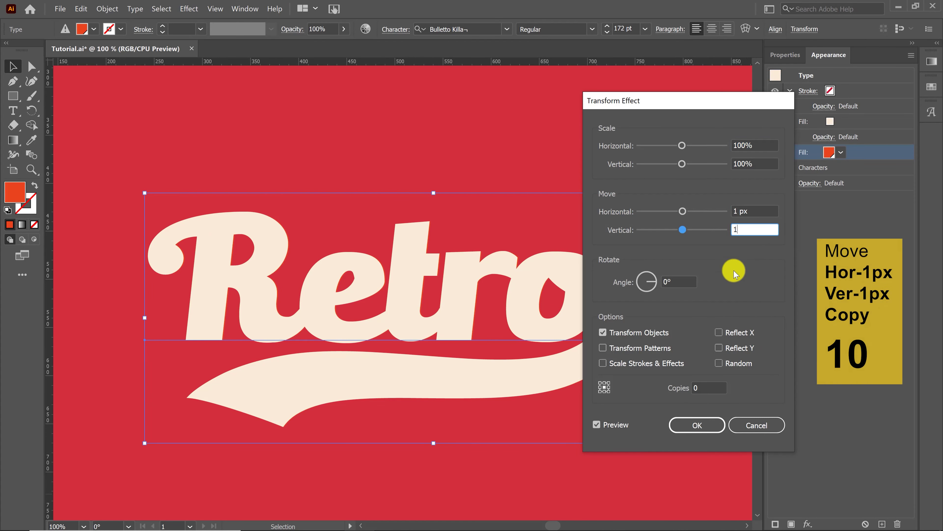
click(697, 388)
text(10)
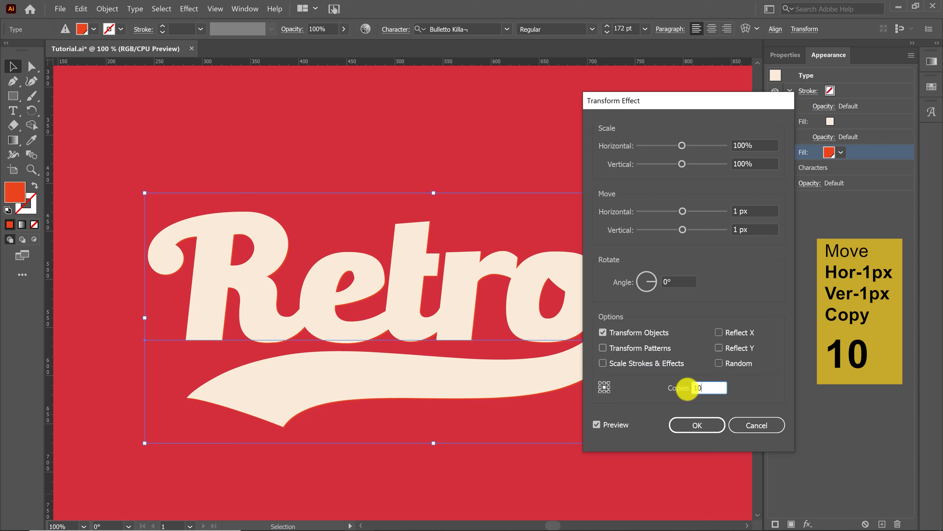
double_click(622, 424)
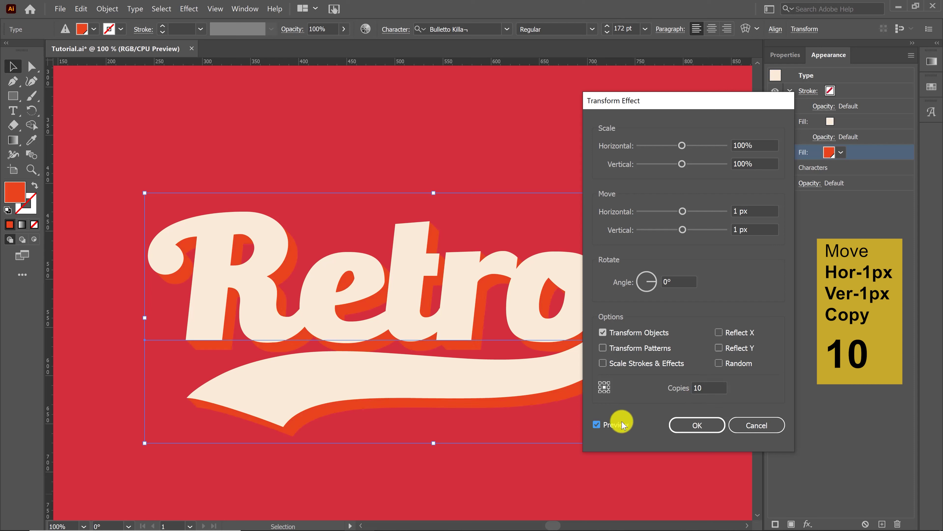
click(680, 425)
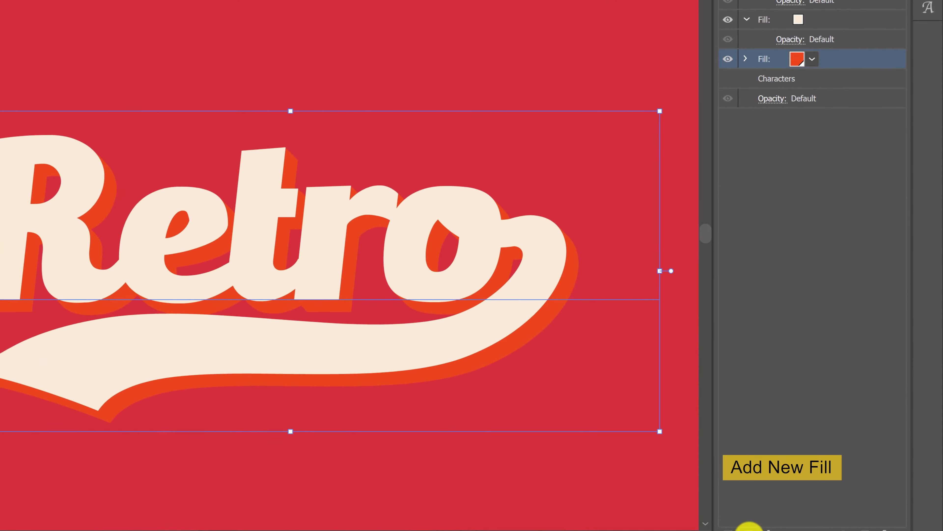
Add a yellow-orange fill (R=246 G=165 B=32) and stack it below the red-orange fill
click(749, 522)
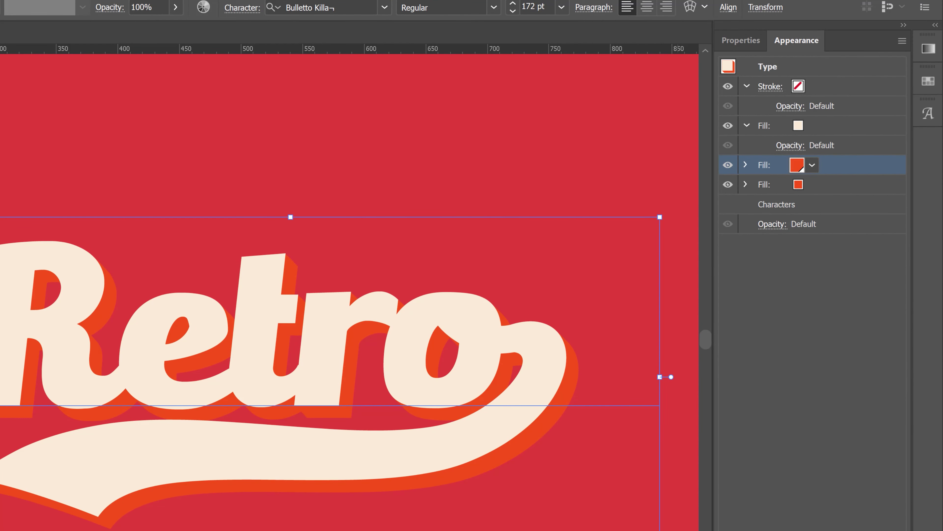
click(811, 163)
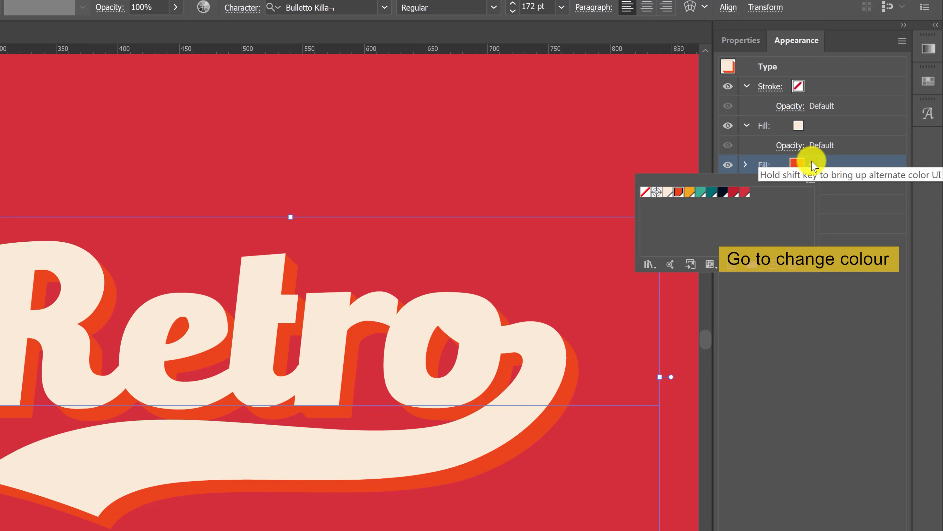
click(689, 193)
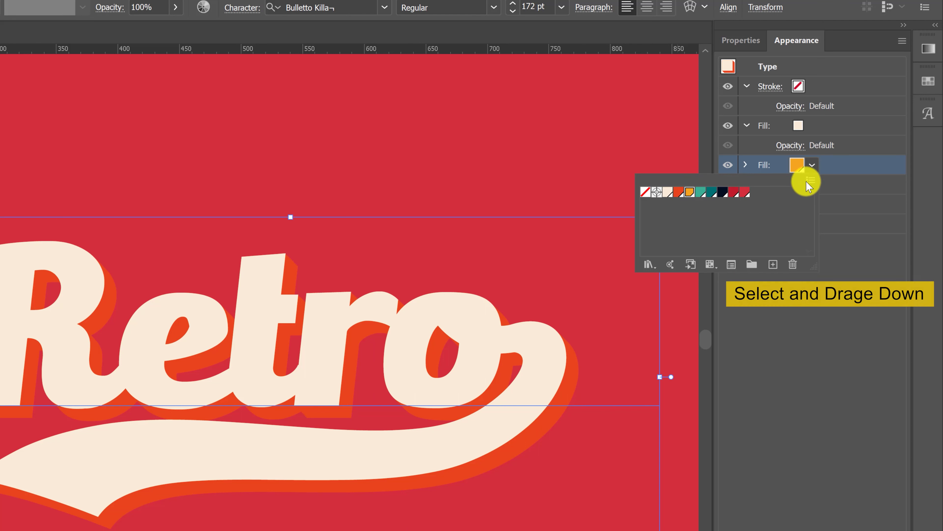
click(853, 165)
drag(846, 165, 848, 186)
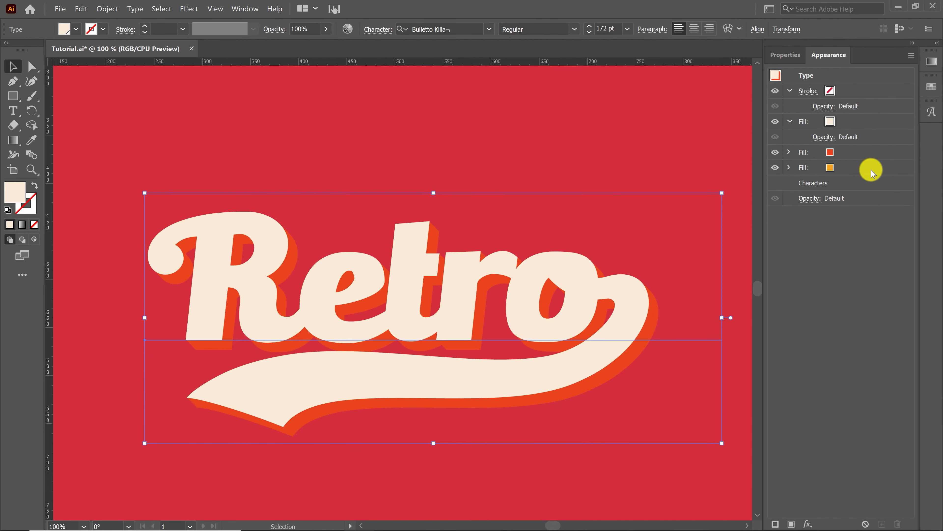
click(868, 169)
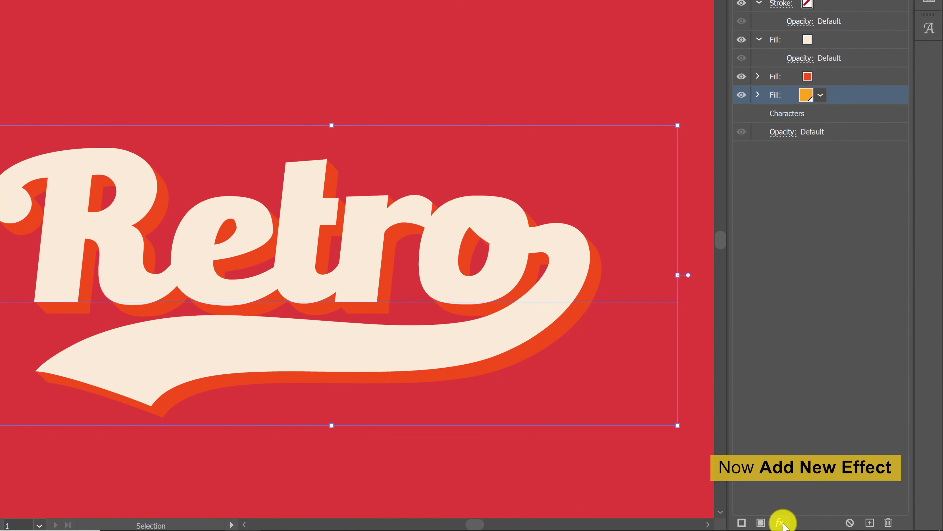
Give the orange fill a Transform effect moving 1 px / 1 px with 20 copies
click(779, 522)
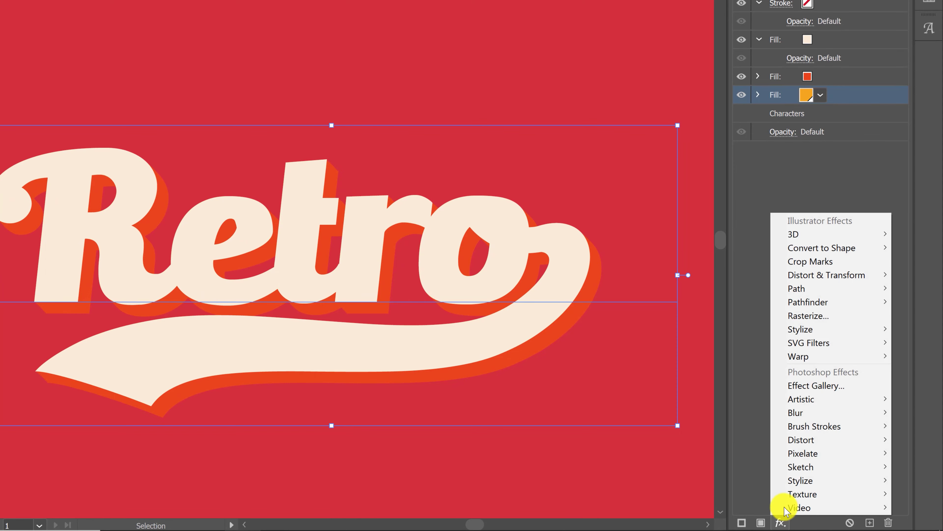
mouse_move(826, 275)
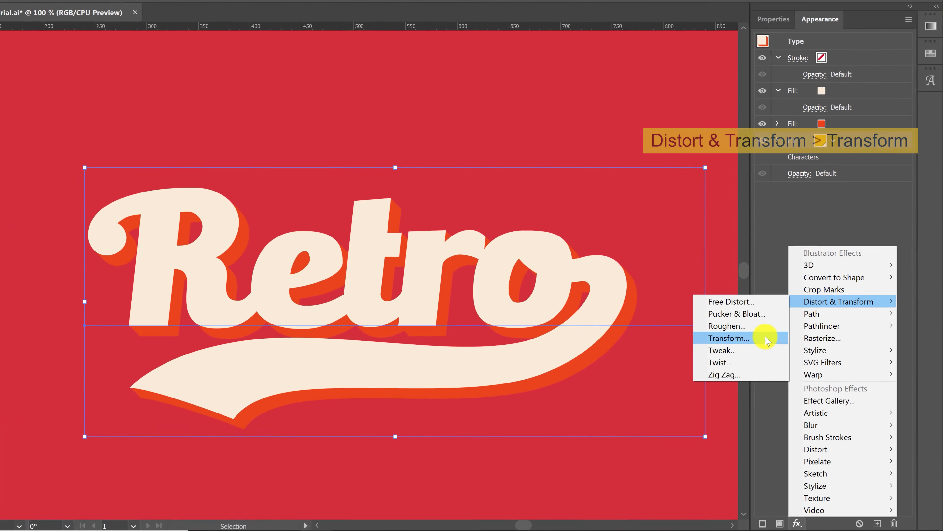
click(703, 315)
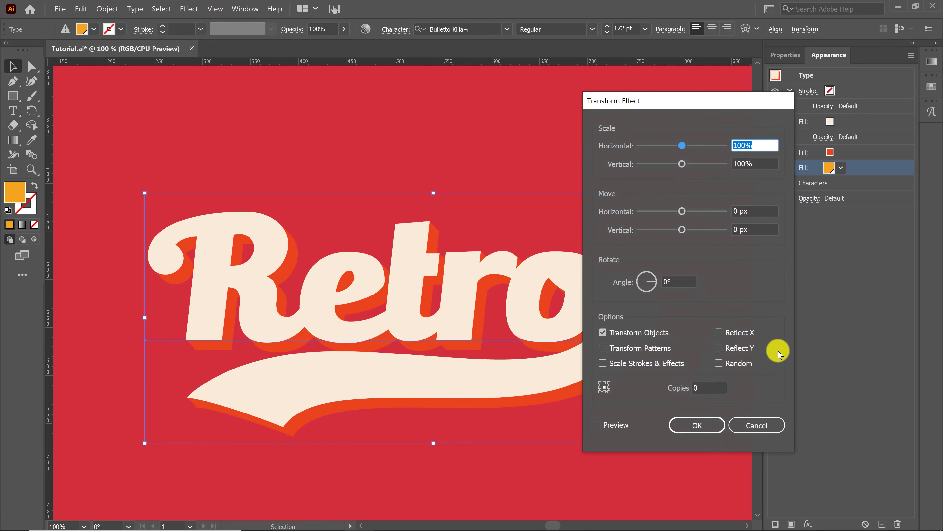
click(741, 211)
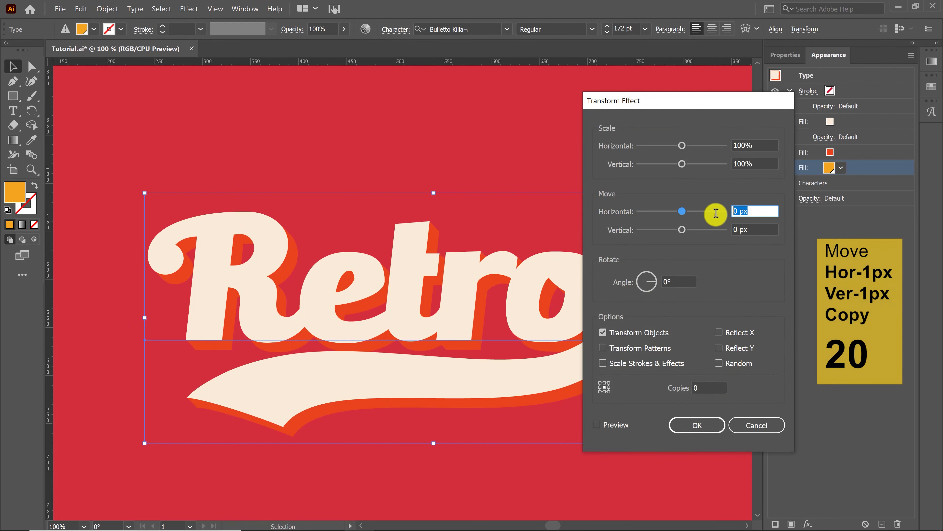
text(1)
click(732, 231)
text(1)
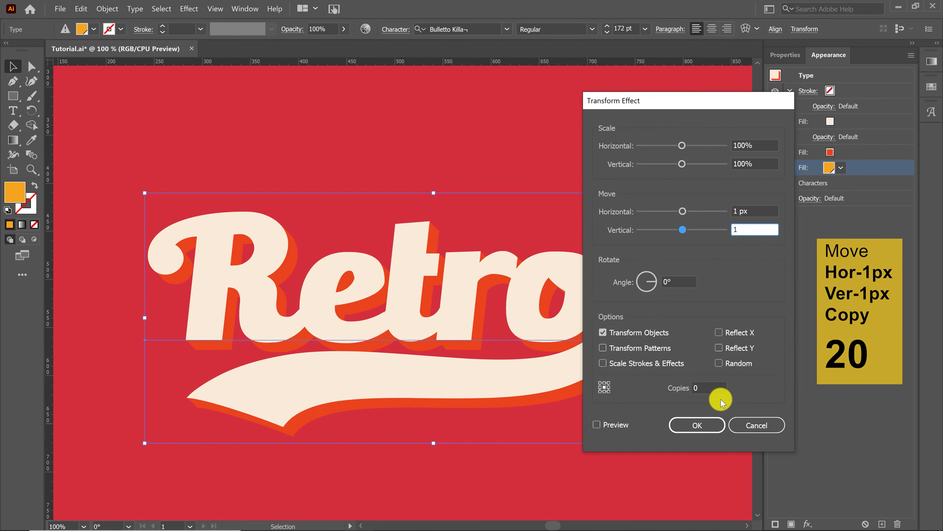
click(707, 388)
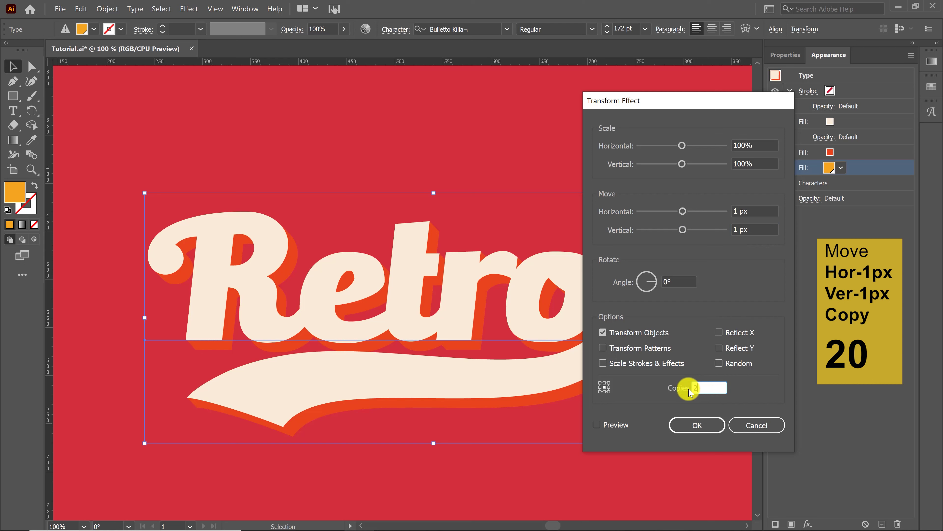
text(0)
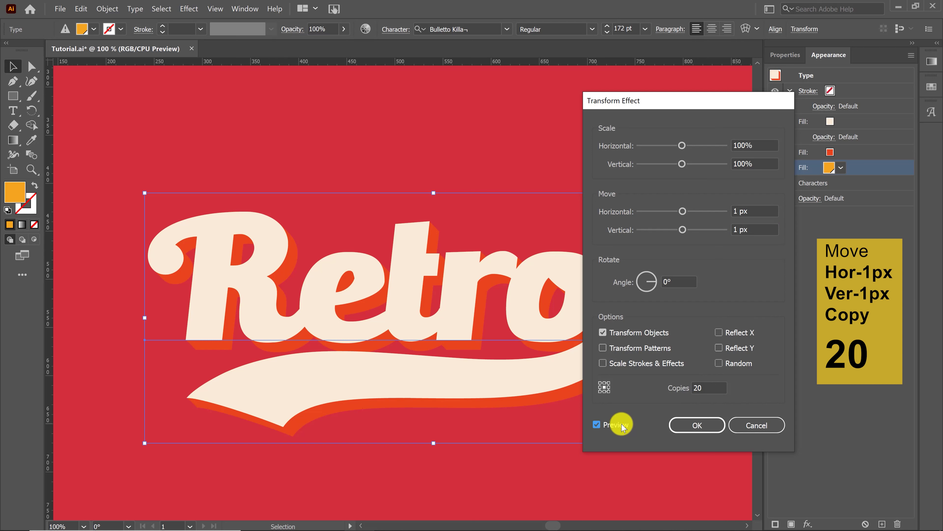
click(687, 426)
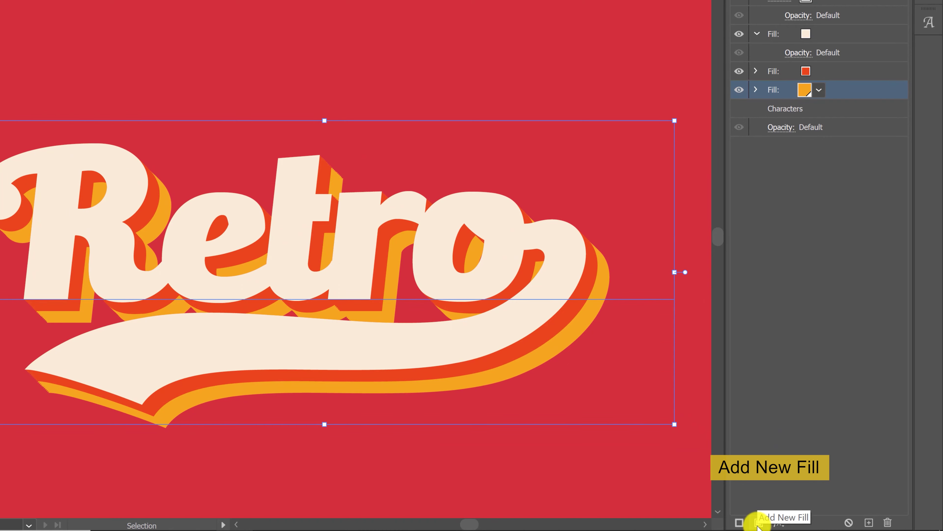
click(759, 522)
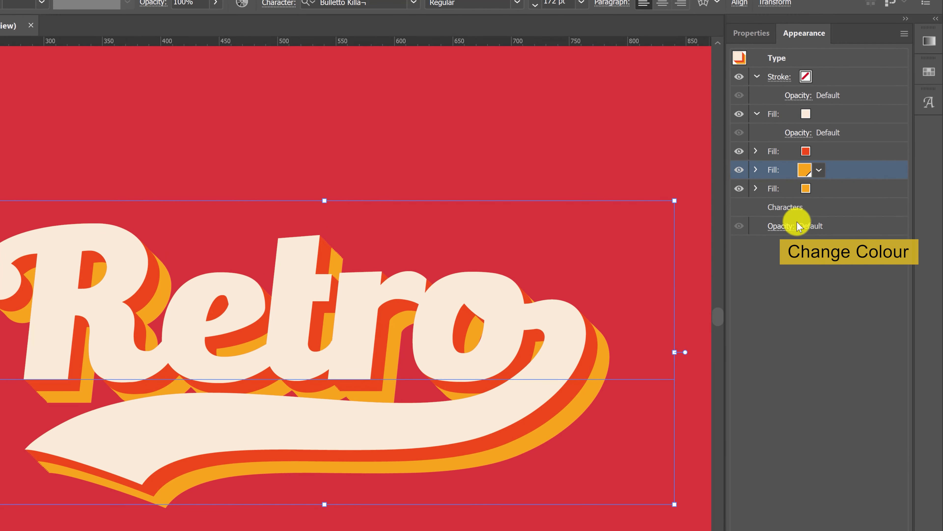
Colour the new fill teal (R=57 G=174 B=145) and drag it below the orange fill
click(819, 170)
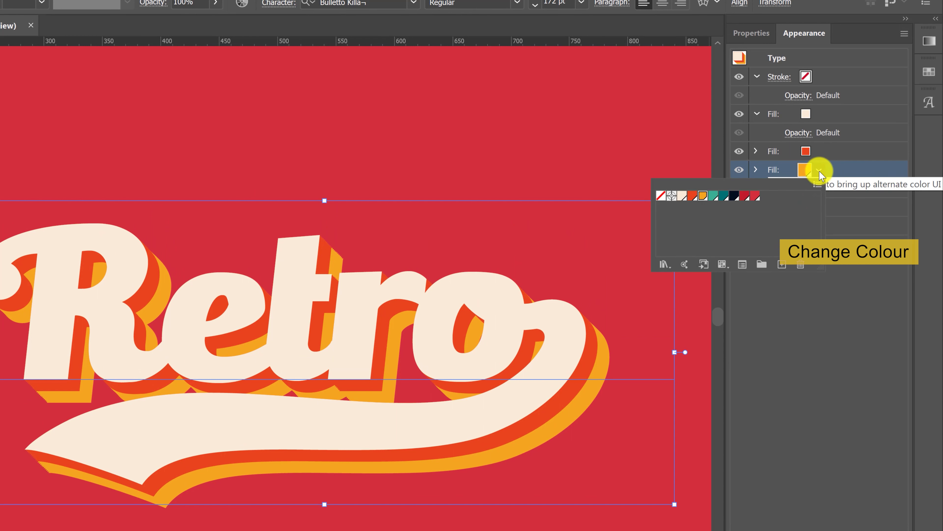
click(713, 196)
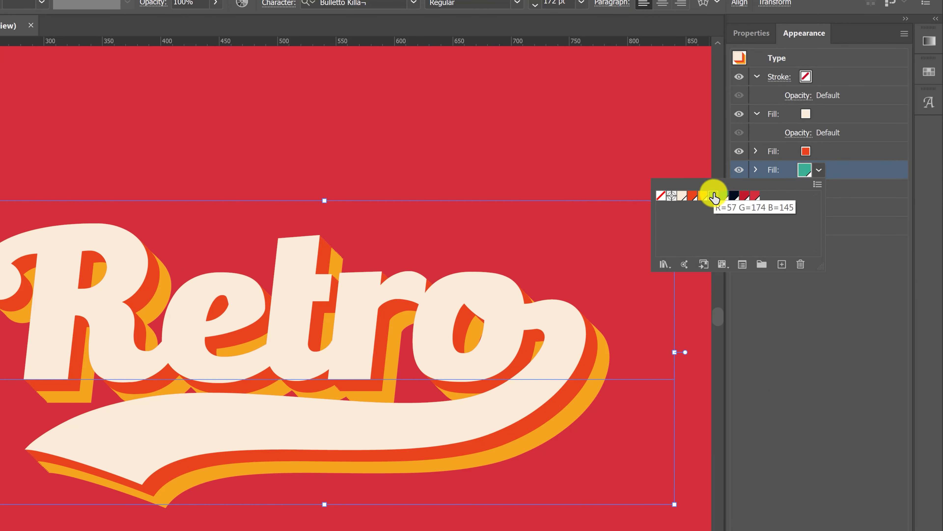
click(848, 169)
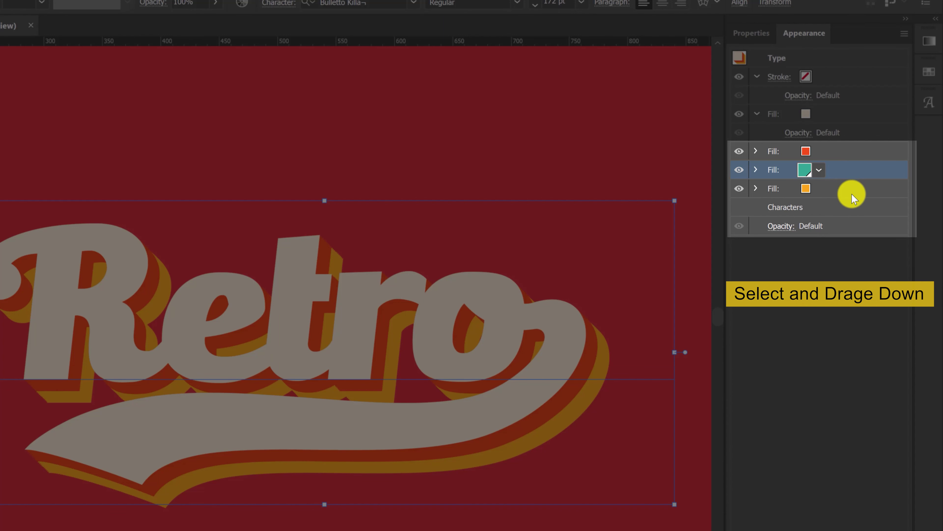
drag(842, 170, 843, 195)
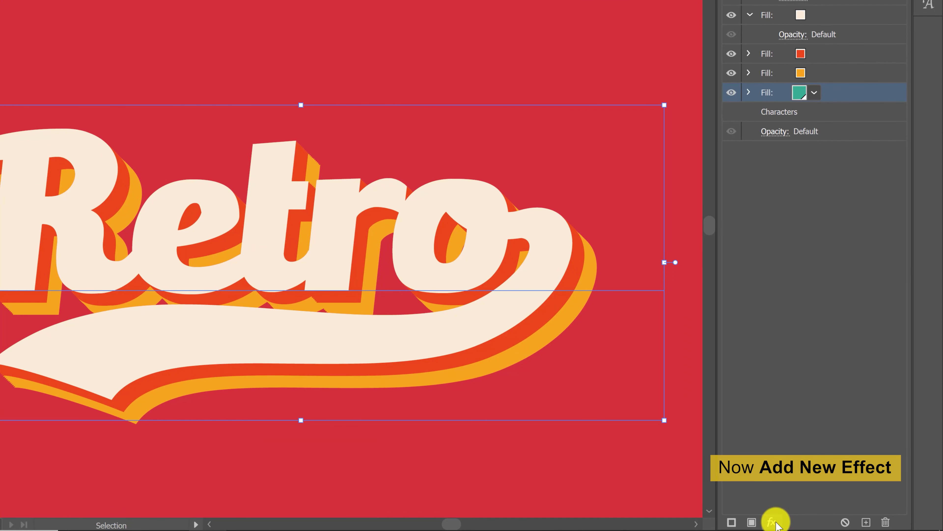
Give the teal fill a Transform effect moving 1 px / 1 px with 30 copies
click(774, 522)
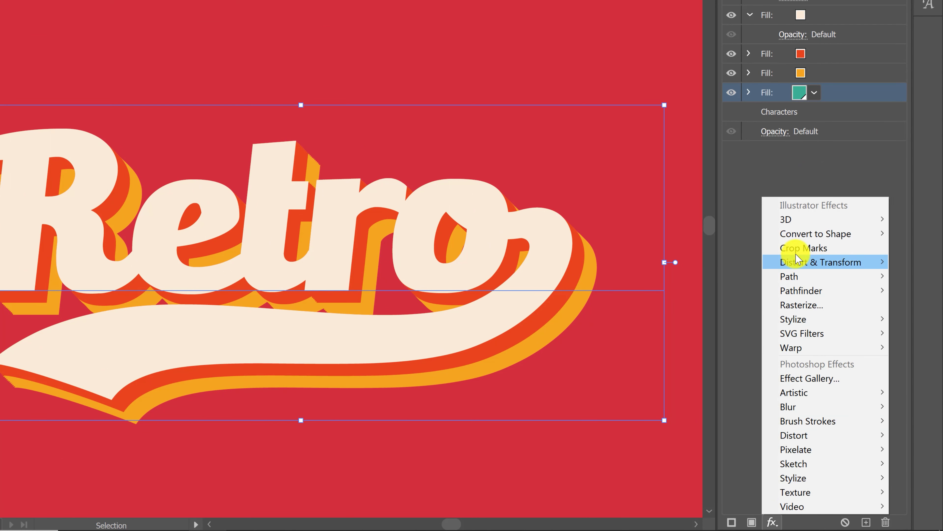
mouse_move(820, 262)
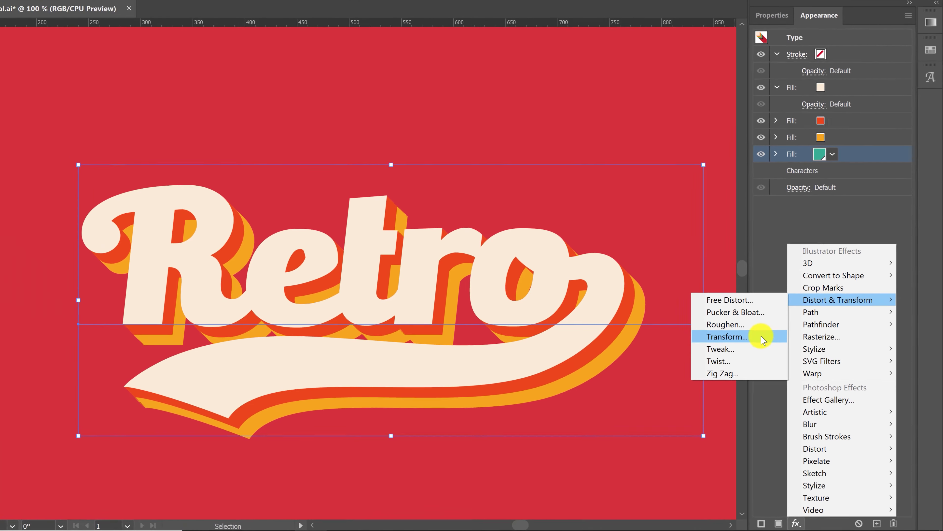
click(761, 337)
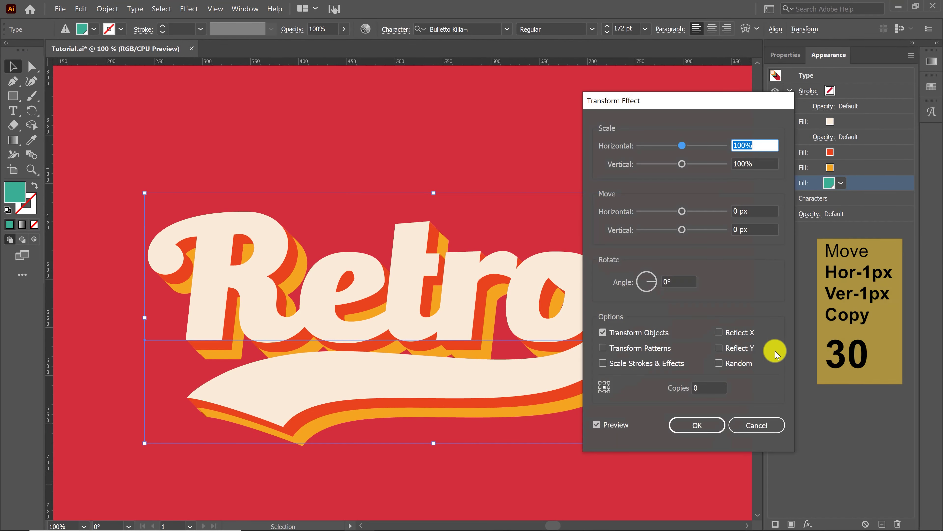
mouse_move(739, 211)
mouse_down()
mouse_move(729, 212)
mouse_move(730, 231)
mouse_up()
text(1)
text(1)
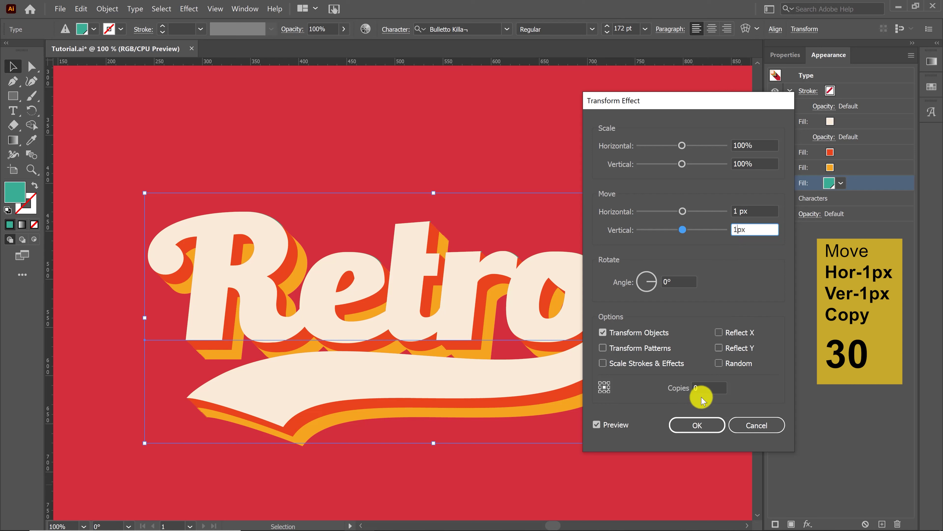
drag(703, 390, 696, 387)
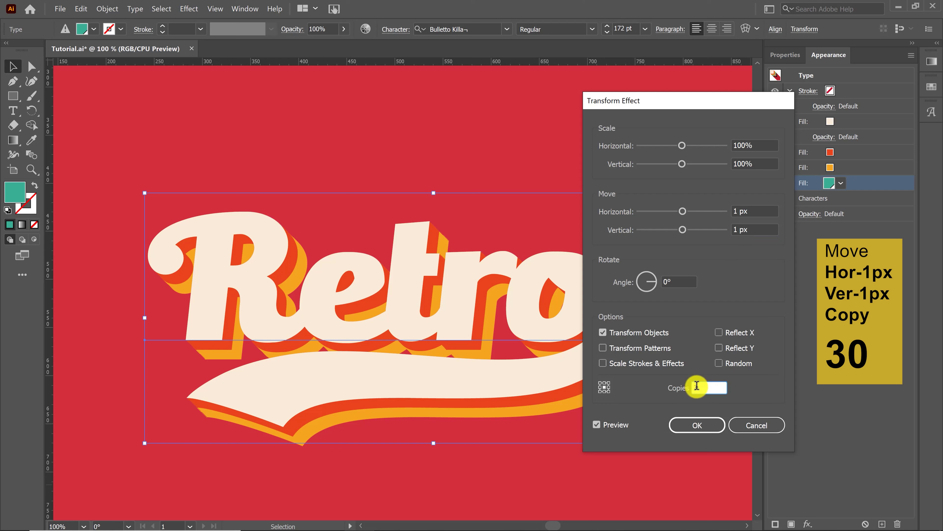
text(30)
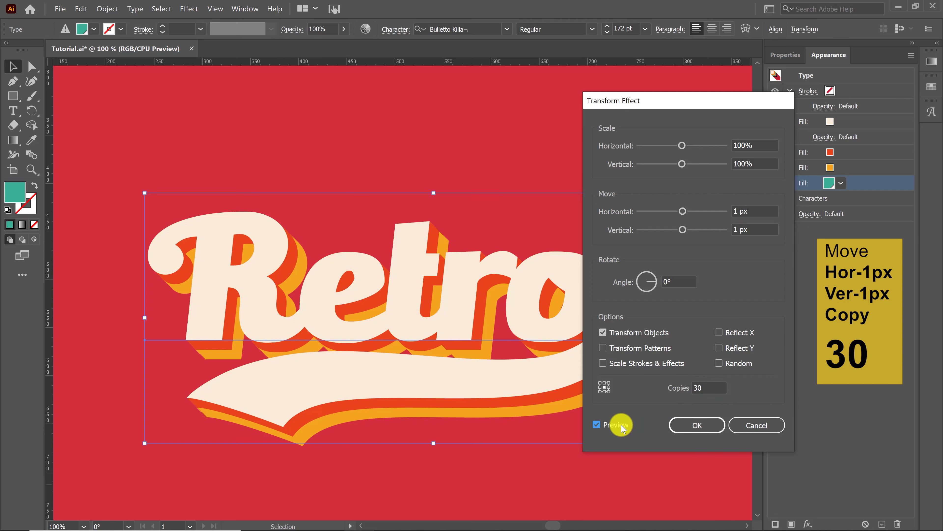
click(622, 426)
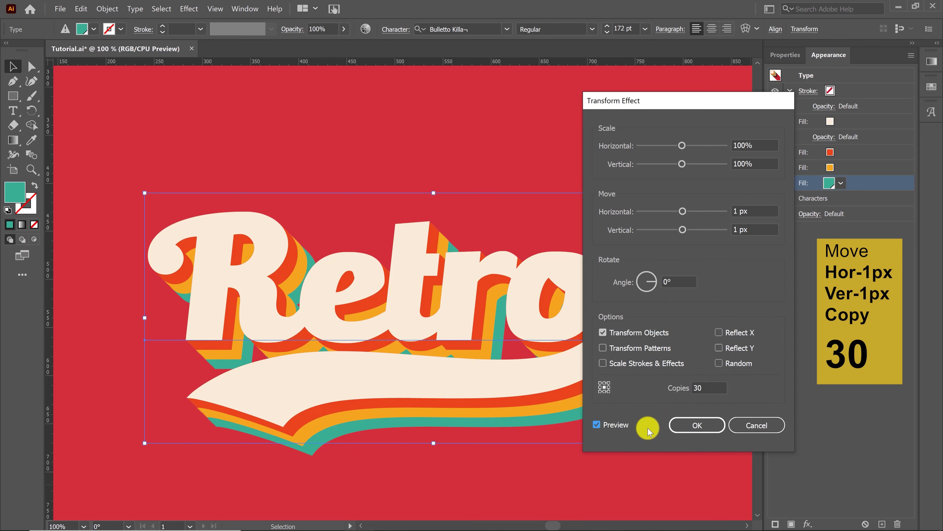
click(680, 426)
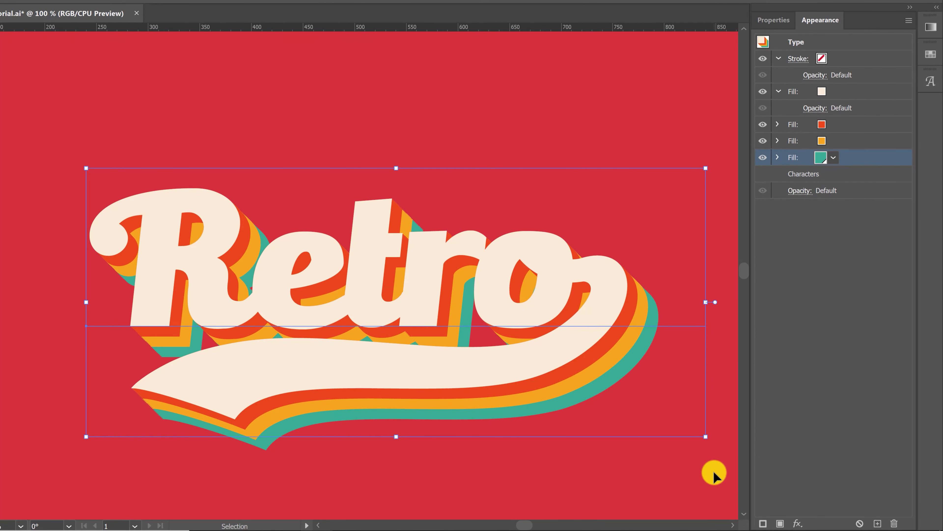
Add a dark teal fill (R=0 G=113 B=116) to Retro and move it below the teal fill
click(780, 523)
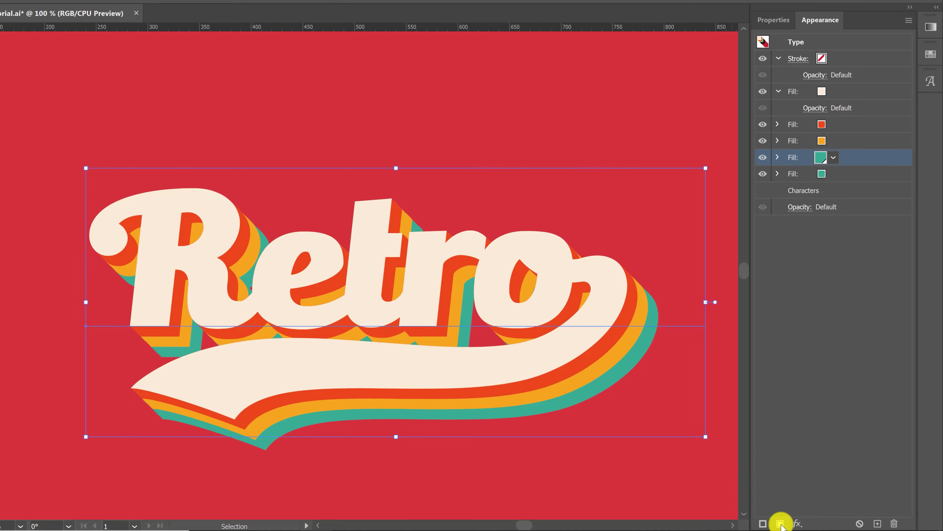
click(834, 158)
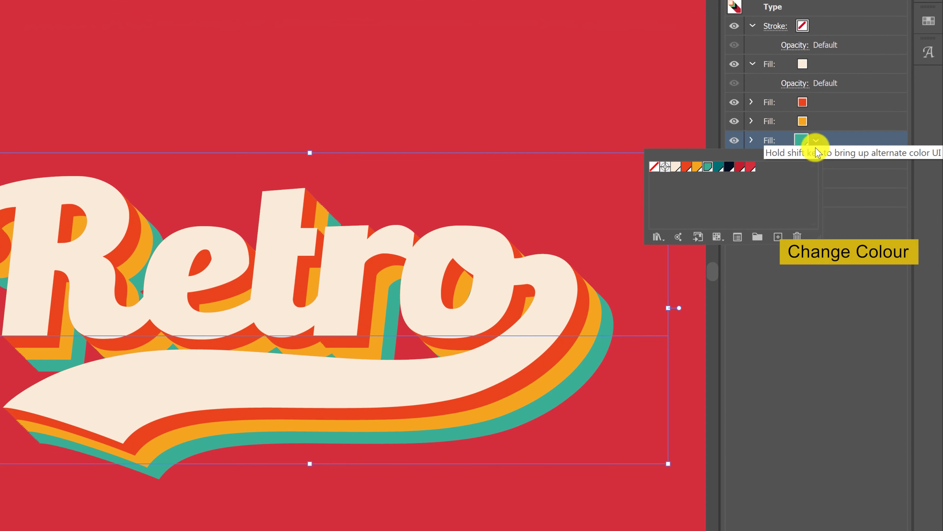
click(719, 169)
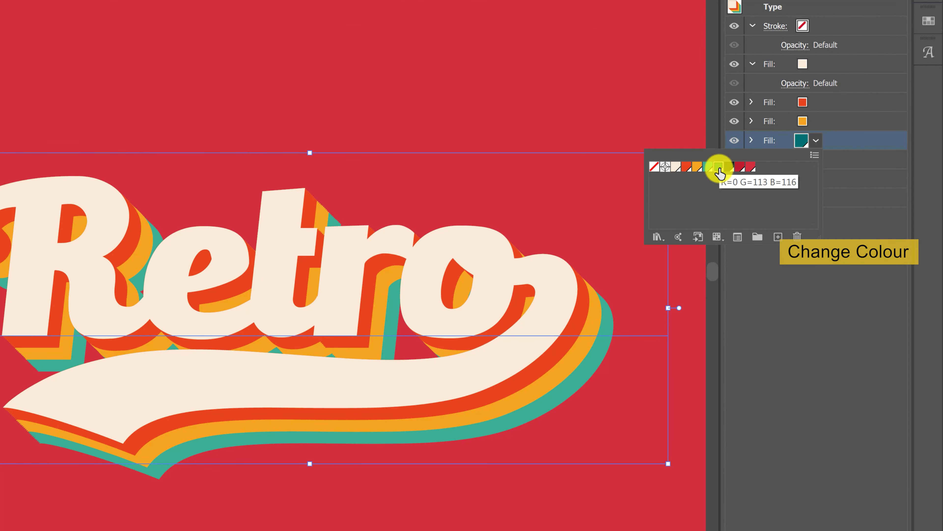
click(842, 143)
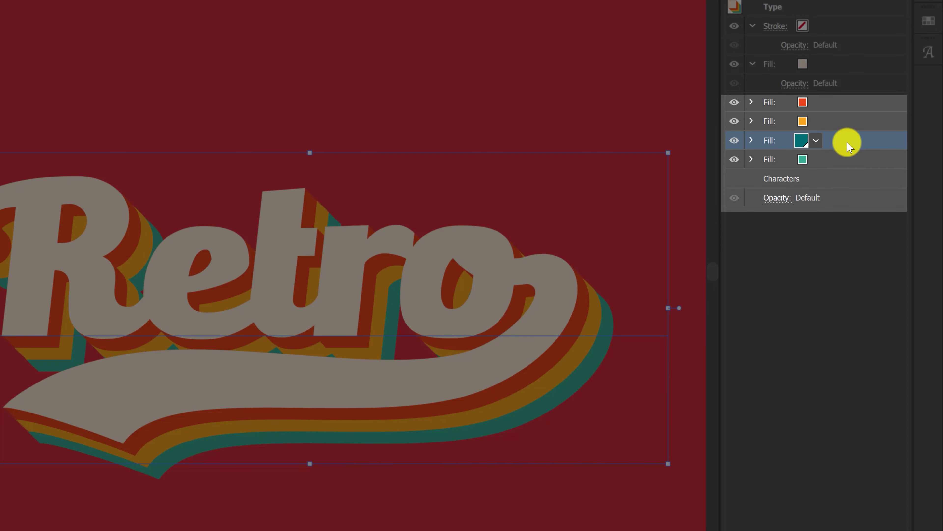
drag(849, 143, 848, 167)
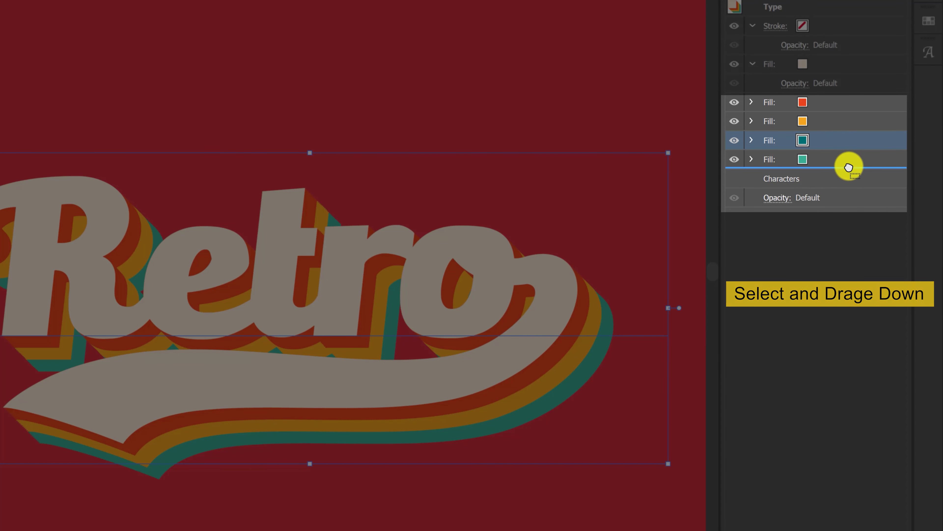
click(849, 160)
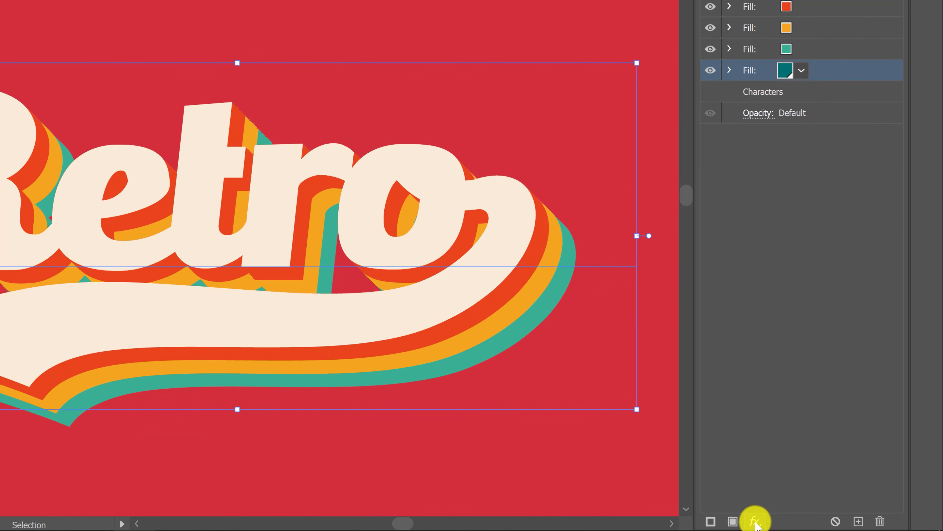
Give the dark teal fill a Transform effect moving 1 px horizontally and vertically with 40 copies
click(756, 521)
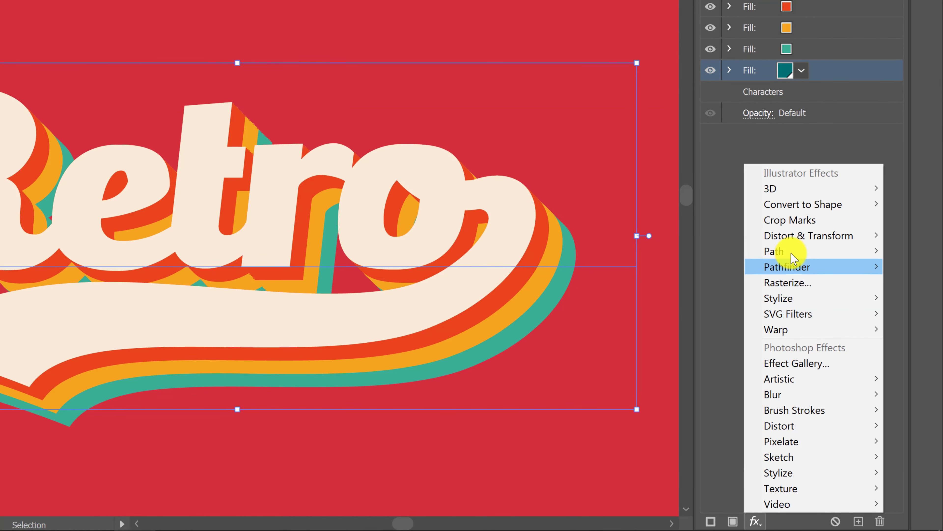
mouse_move(846, 317)
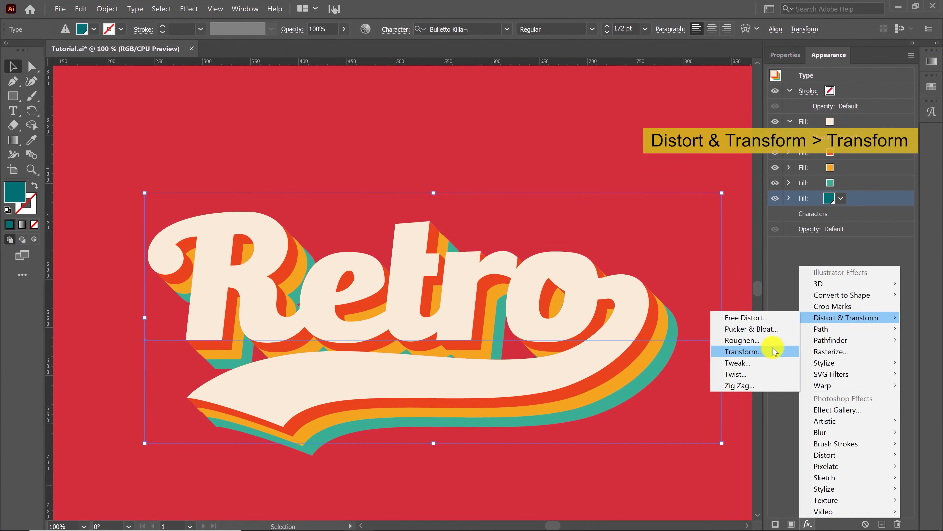
click(774, 351)
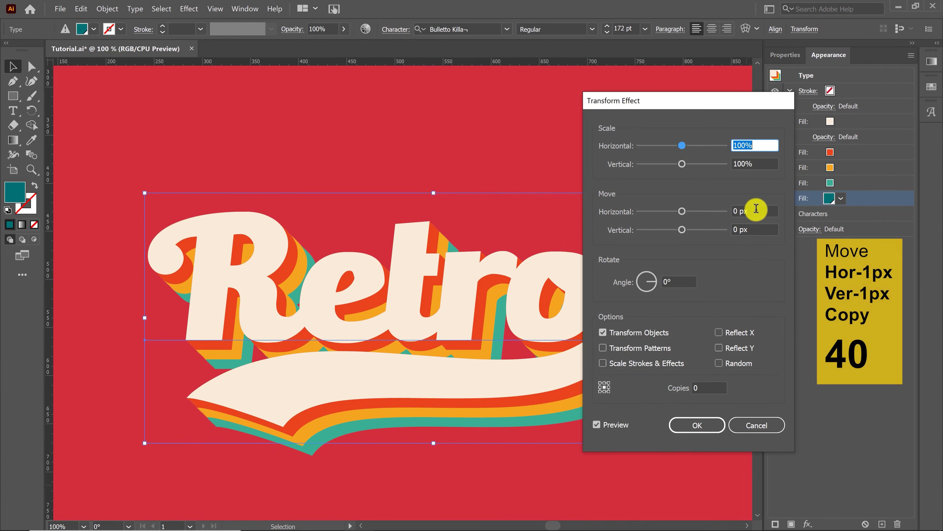
click(756, 210)
text(1)
click(753, 231)
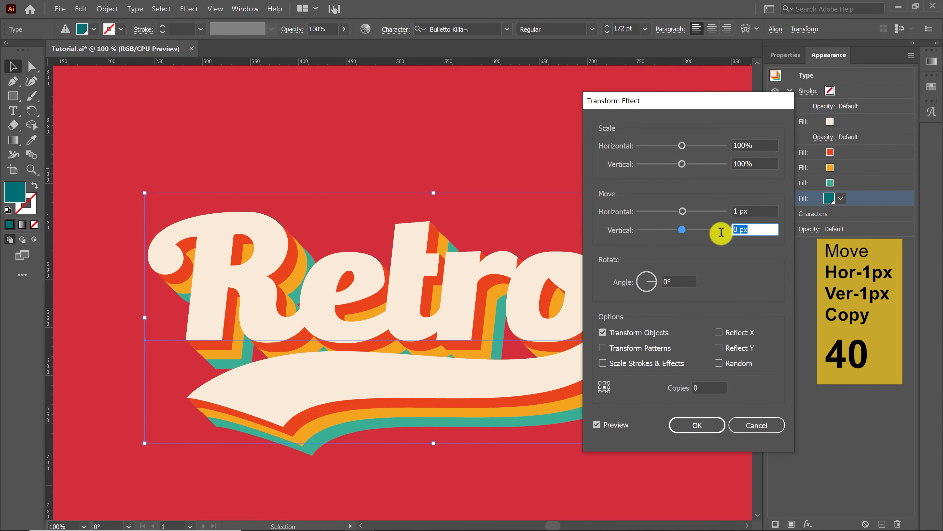
text(1)
click(708, 389)
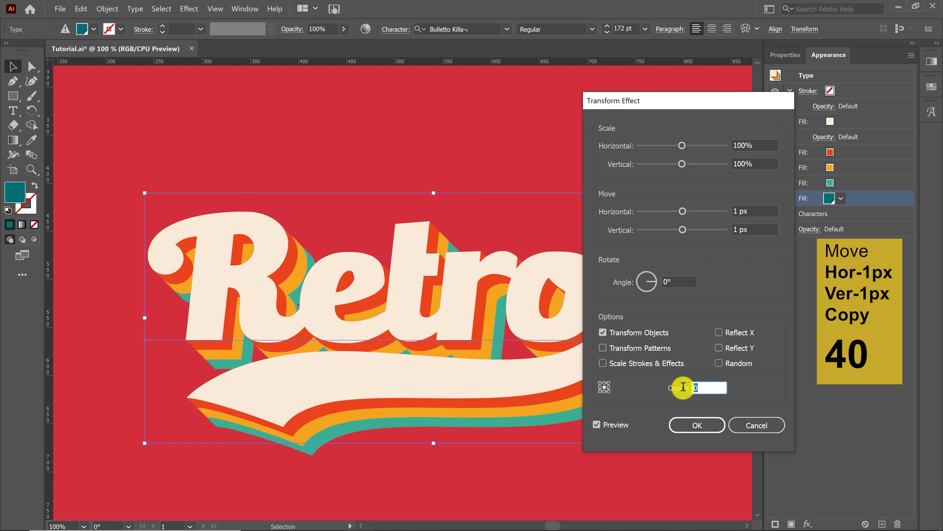
text(40)
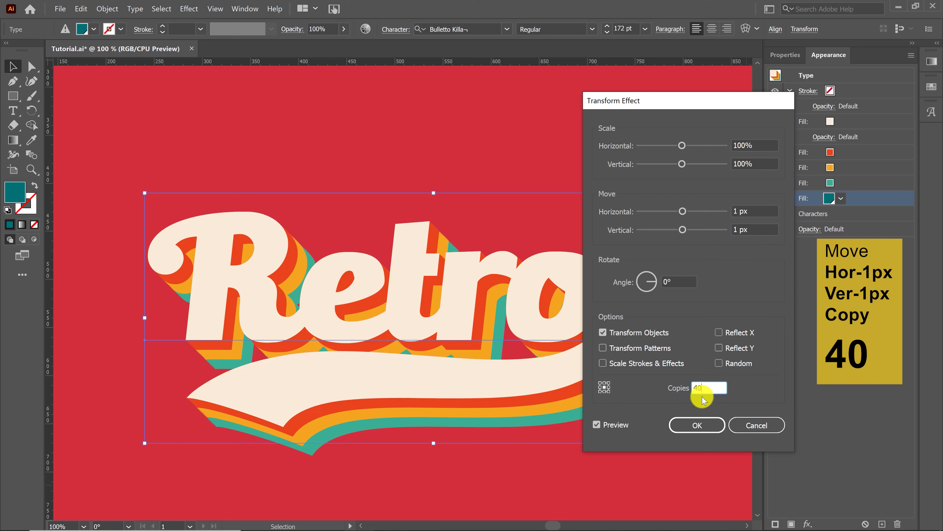
click(621, 427)
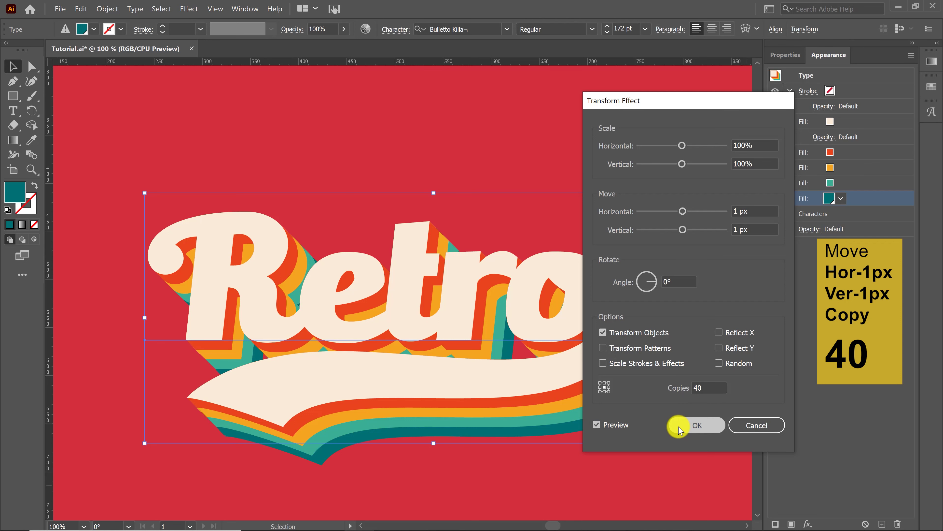
click(694, 425)
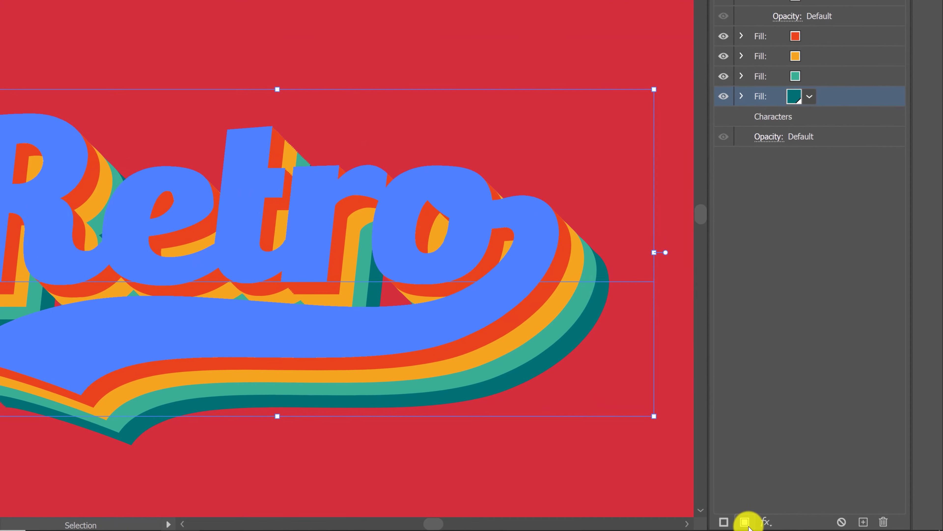
Duplicate the fill, recolour it navy (R=3 G=14 B=34), and move it to the bottom
click(791, 524)
click(744, 522)
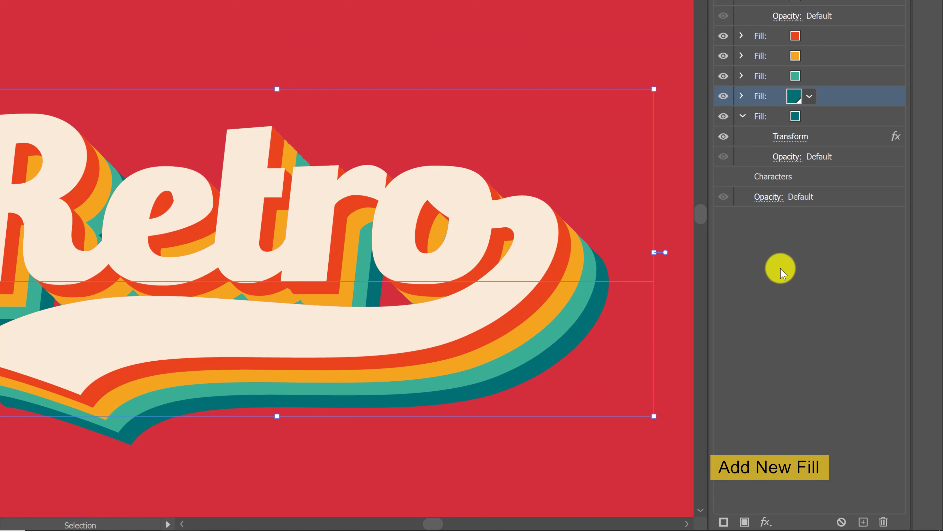
click(812, 98)
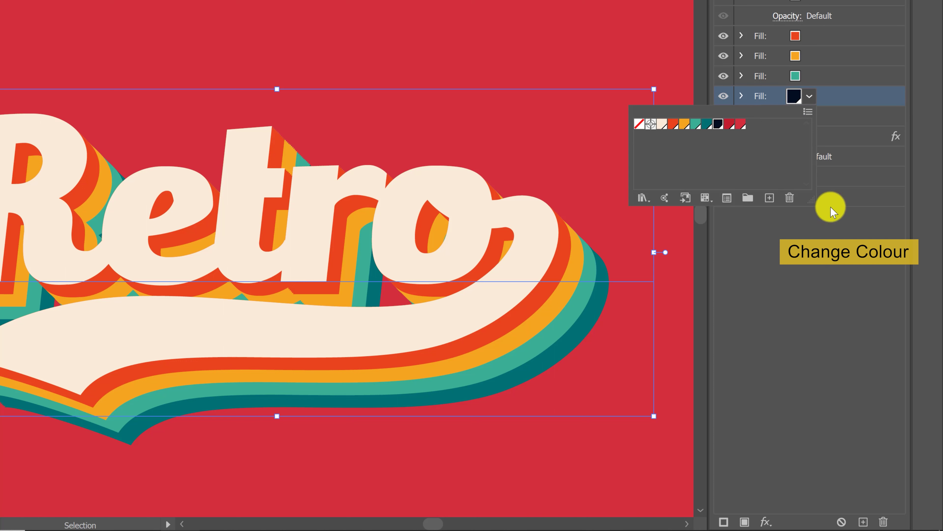
click(846, 97)
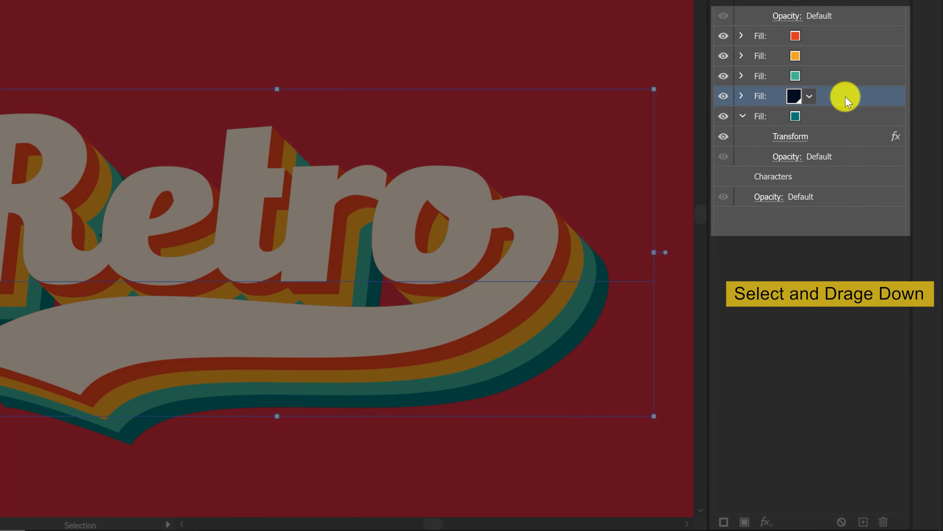
drag(846, 101, 851, 172)
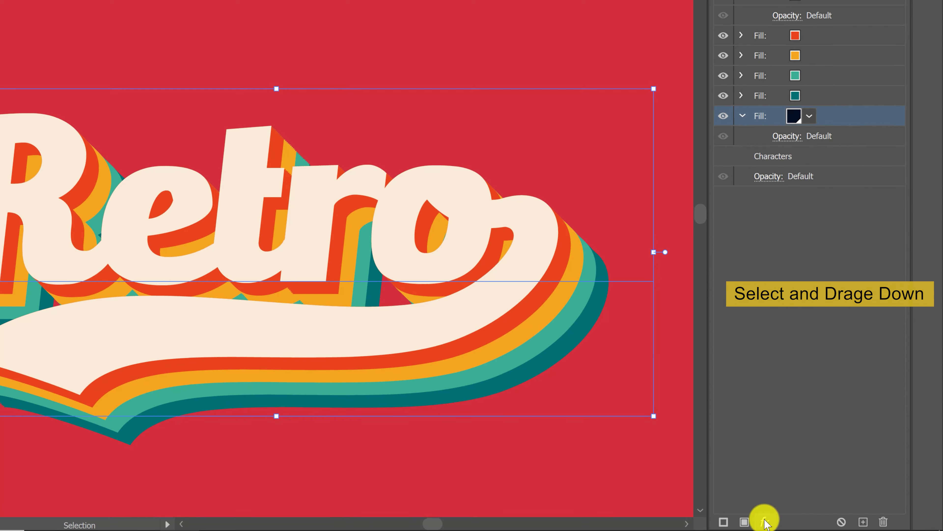
click(760, 522)
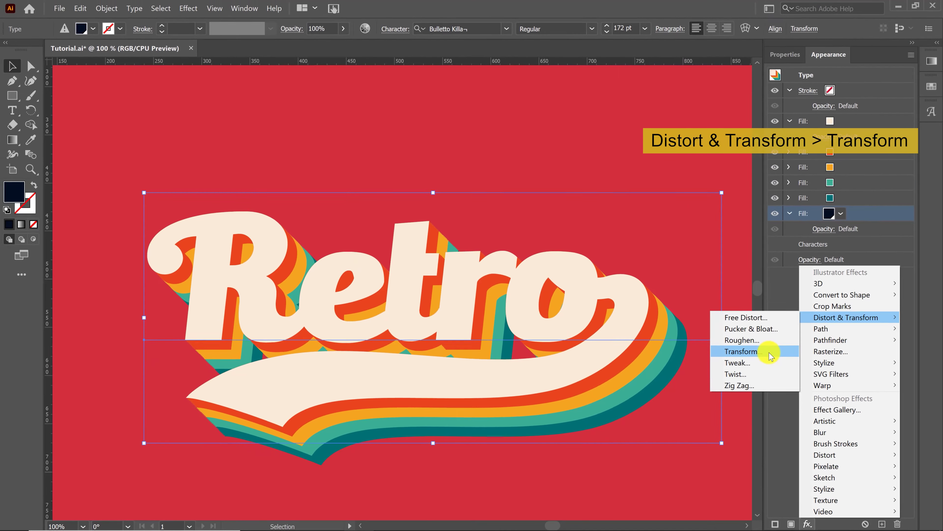
Give the navy fill a Transform effect moving 1 px horizontally and vertically with 50 copies
click(739, 314)
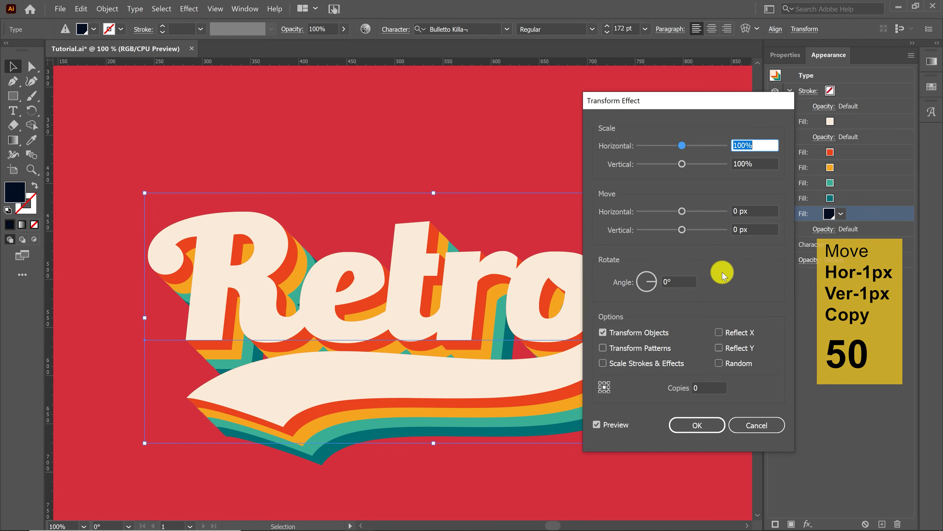
double_click(730, 212)
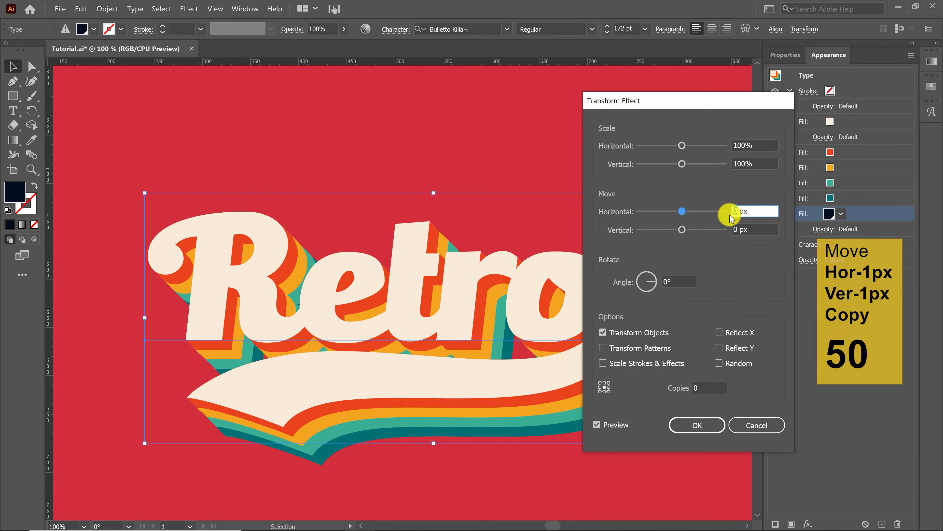
text(1)
double_click(730, 230)
text(1)
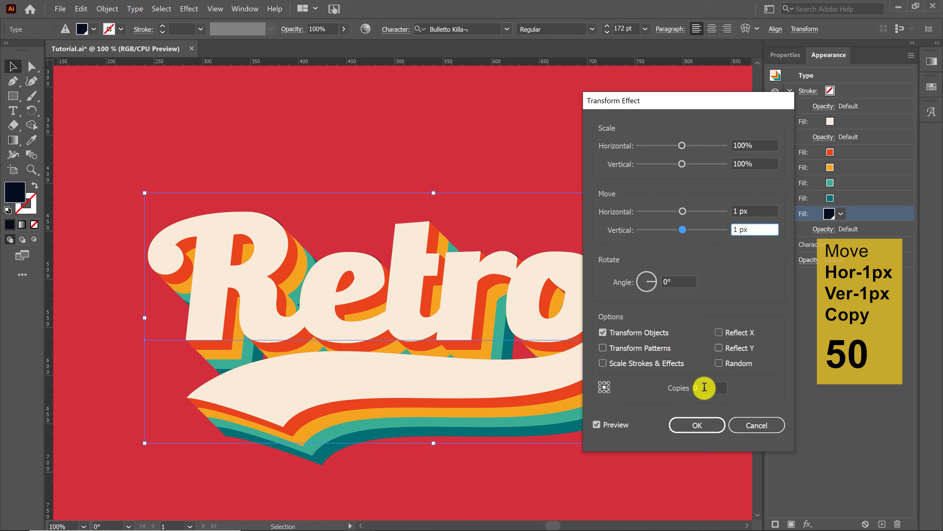
double_click(689, 386)
text(50)
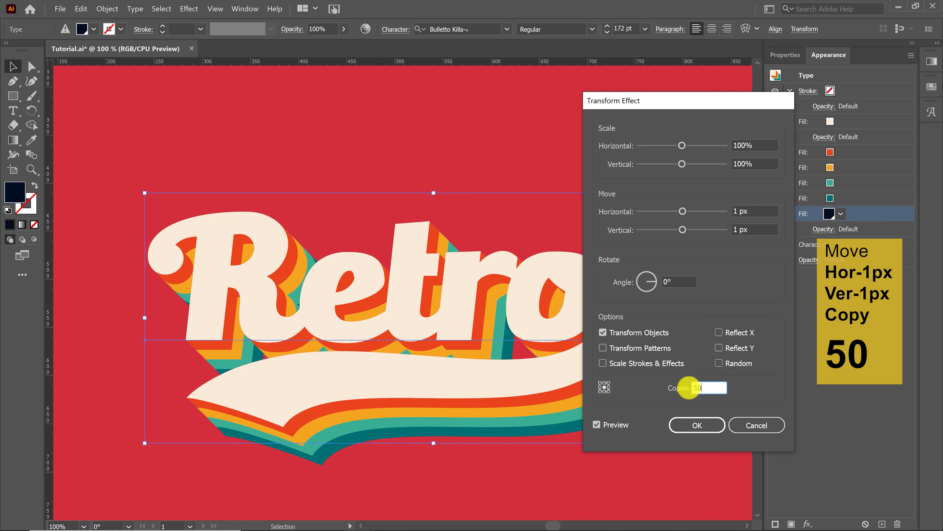
click(622, 429)
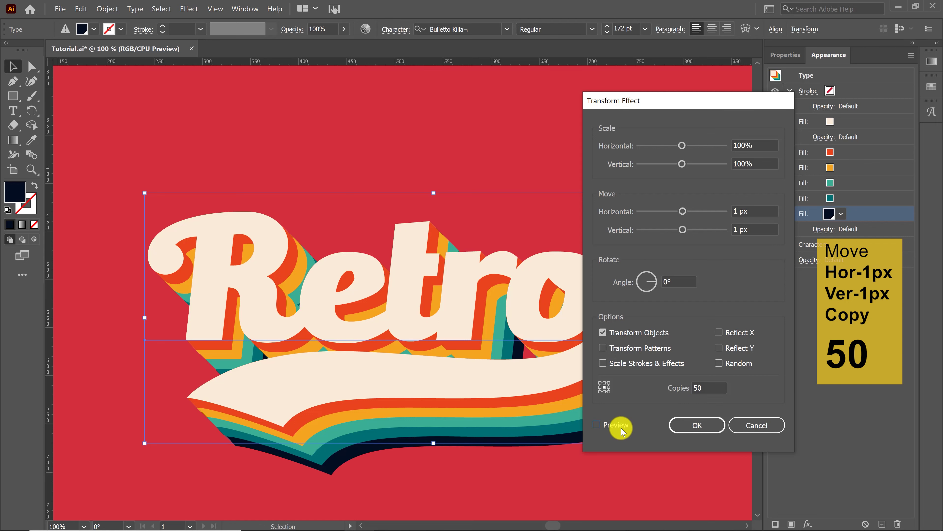
click(690, 432)
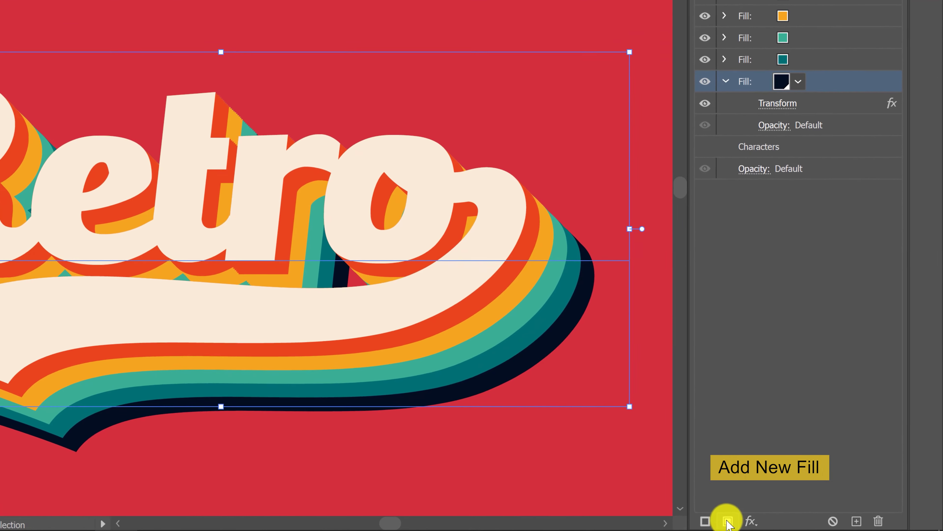
Add a red fill (R=194 G=28 B=42) and move it below the navy fill
click(726, 521)
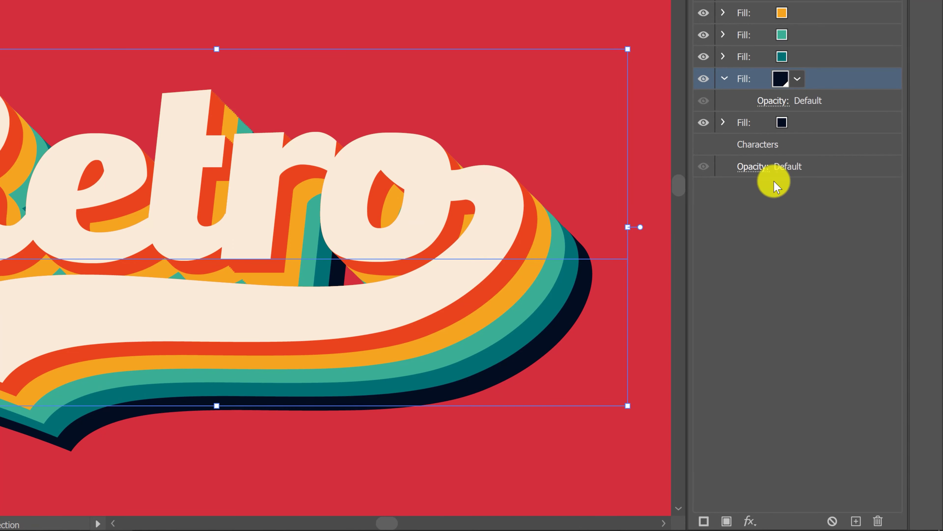
click(794, 78)
click(708, 110)
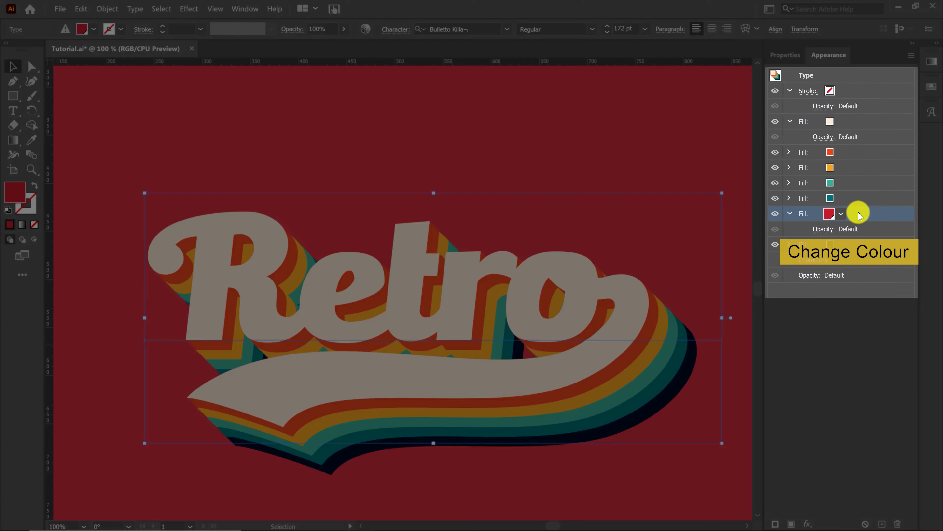
drag(861, 214, 870, 255)
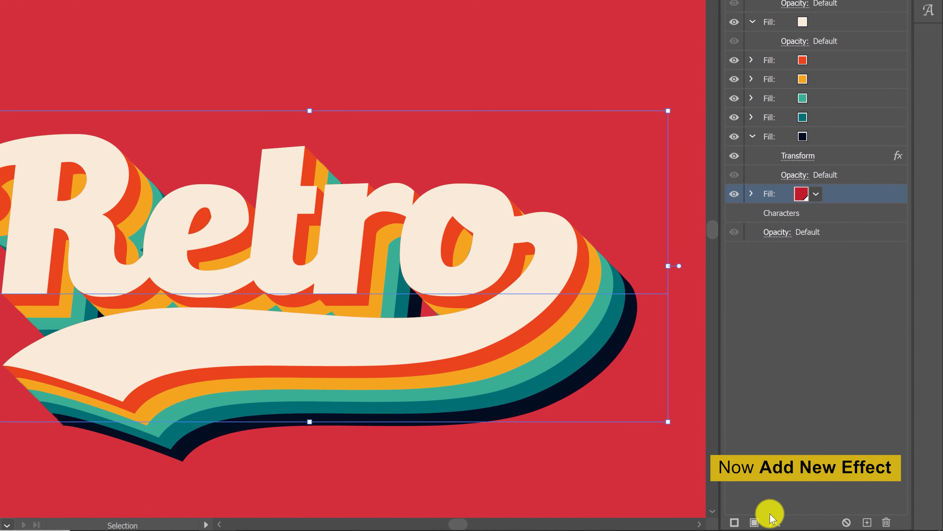
click(774, 520)
mouse_move(818, 259)
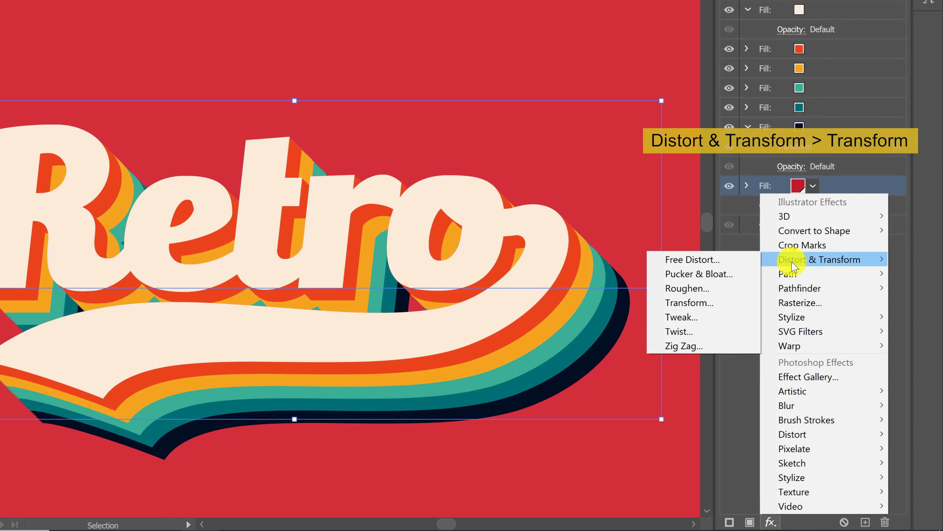
Give the red fill a Transform effect moving 1 px horizontally and vertically with 80 copies
click(728, 303)
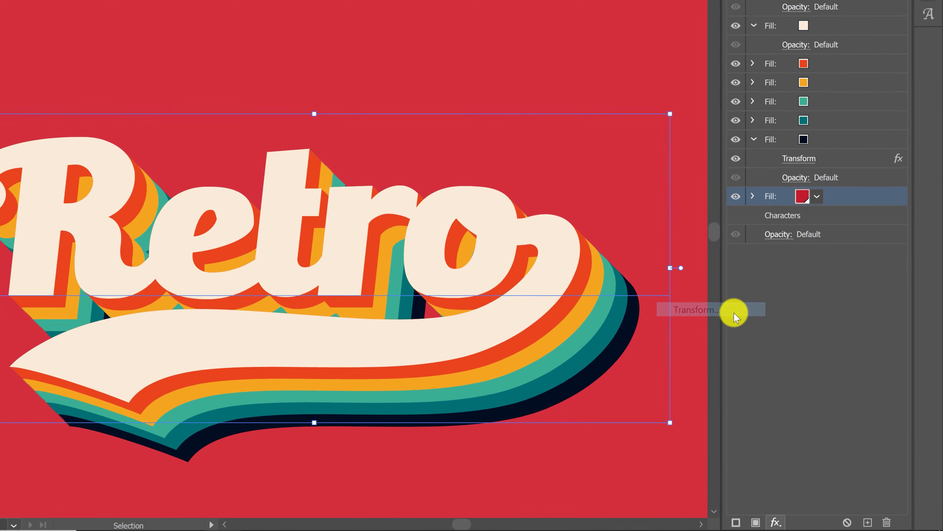
click(741, 203)
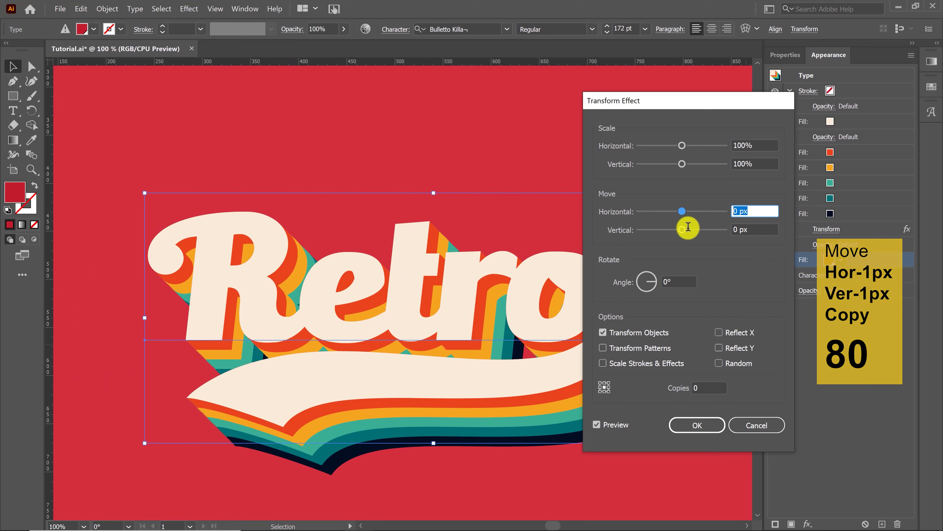
text(1)
key(Tab)
text(1)
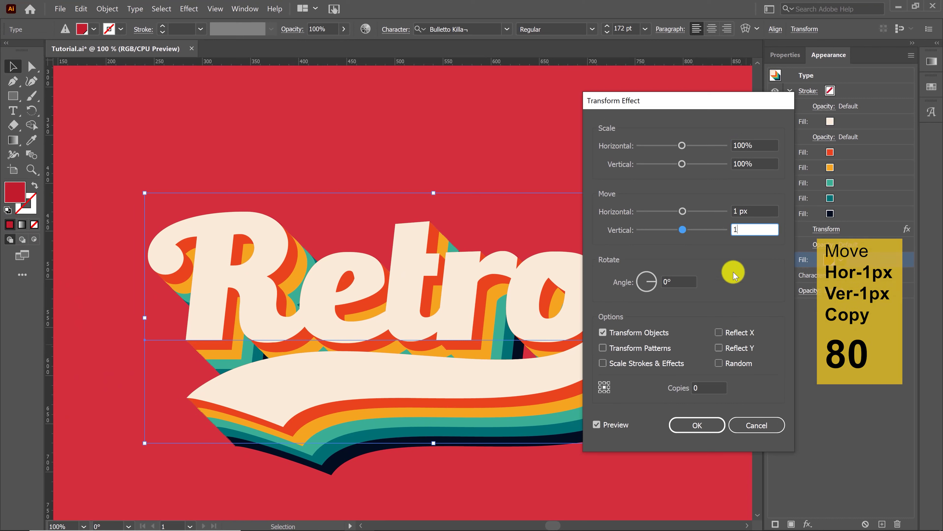
click(696, 422)
click(681, 389)
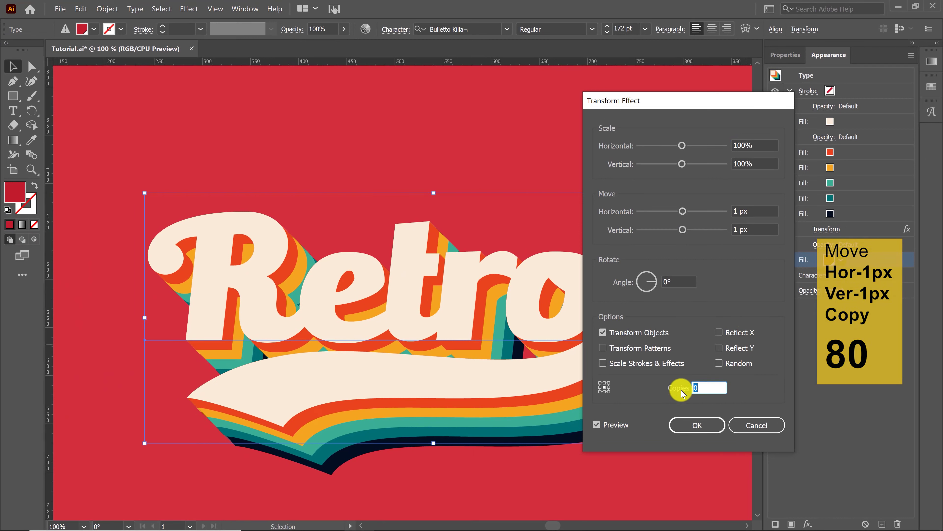
text(80)
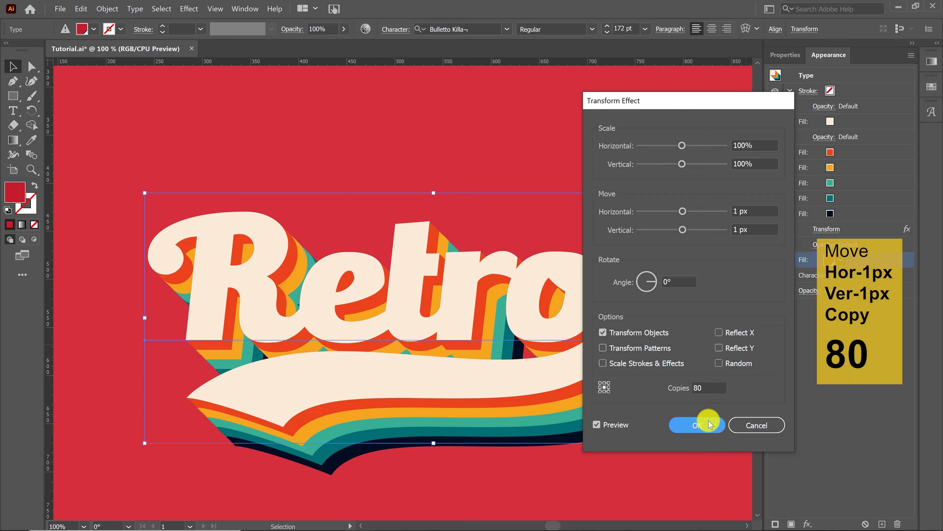
click(707, 423)
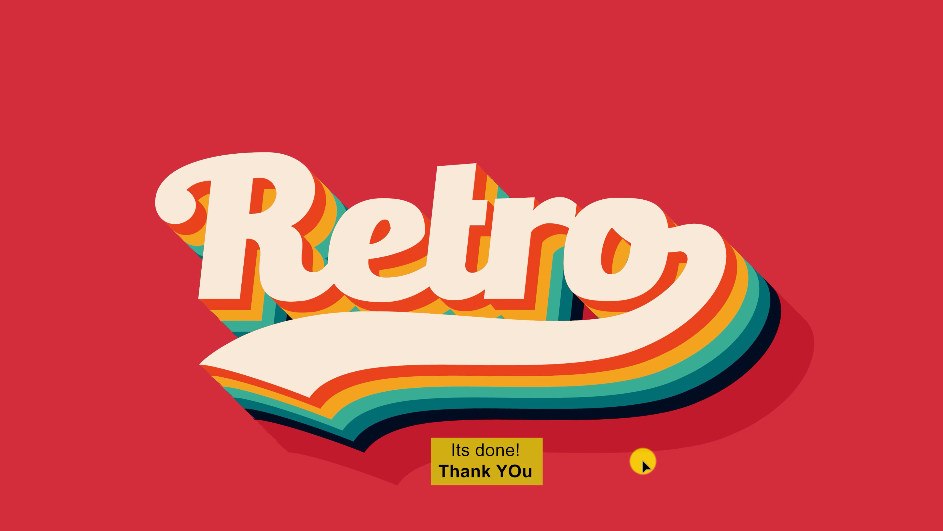
click(439, 306)
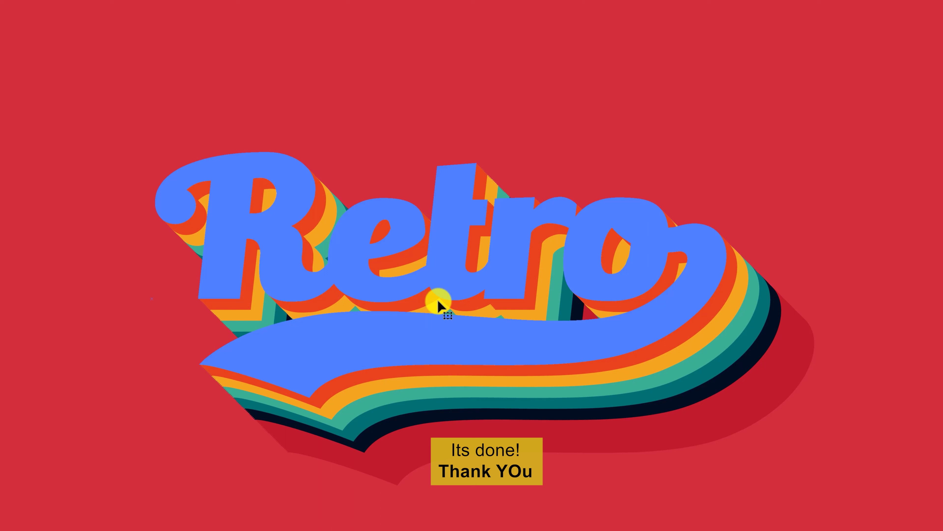